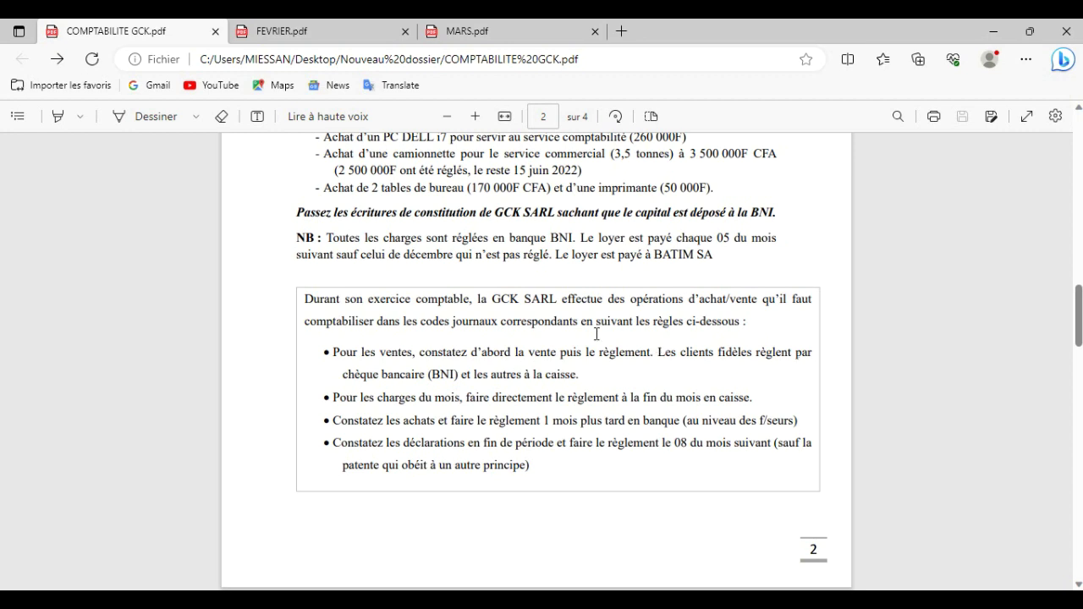
- Review the client list and settlement rules in COMPTABILITE GCK.pdf and the February sales table in FEVRIER.pdf
scroll(597, 335, "up", 10)
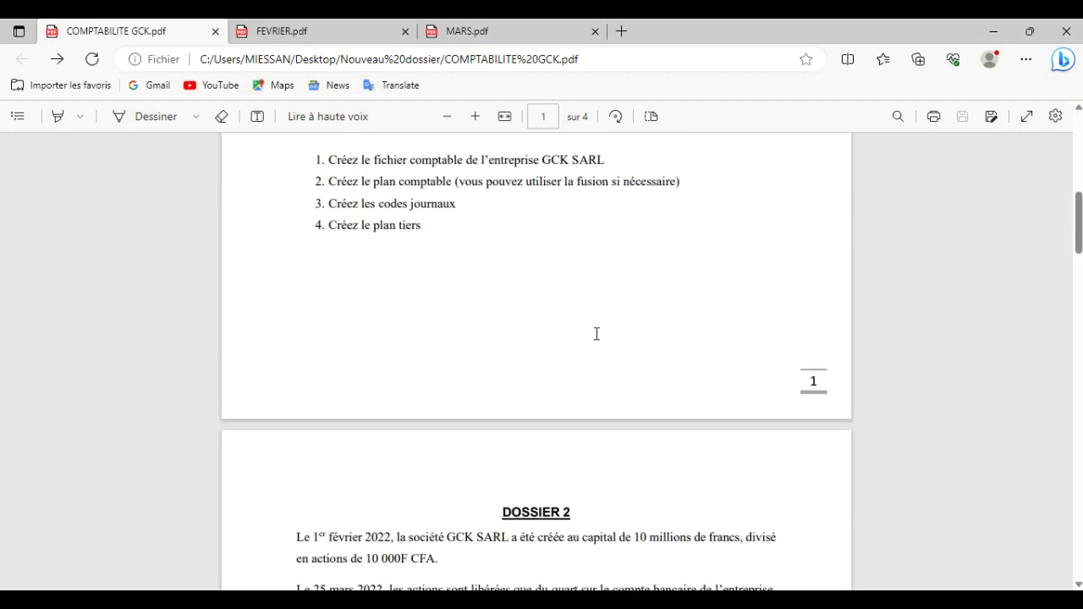
scroll(597, 335, "up", 1)
scroll(356, 167, "up", 1)
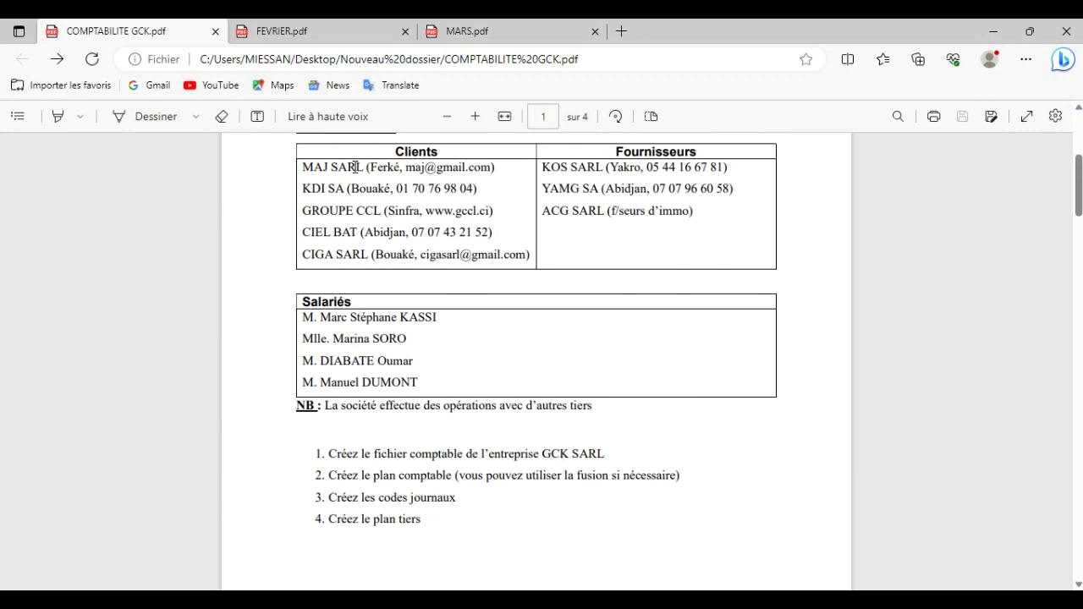
scroll(462, 301, "down", 12)
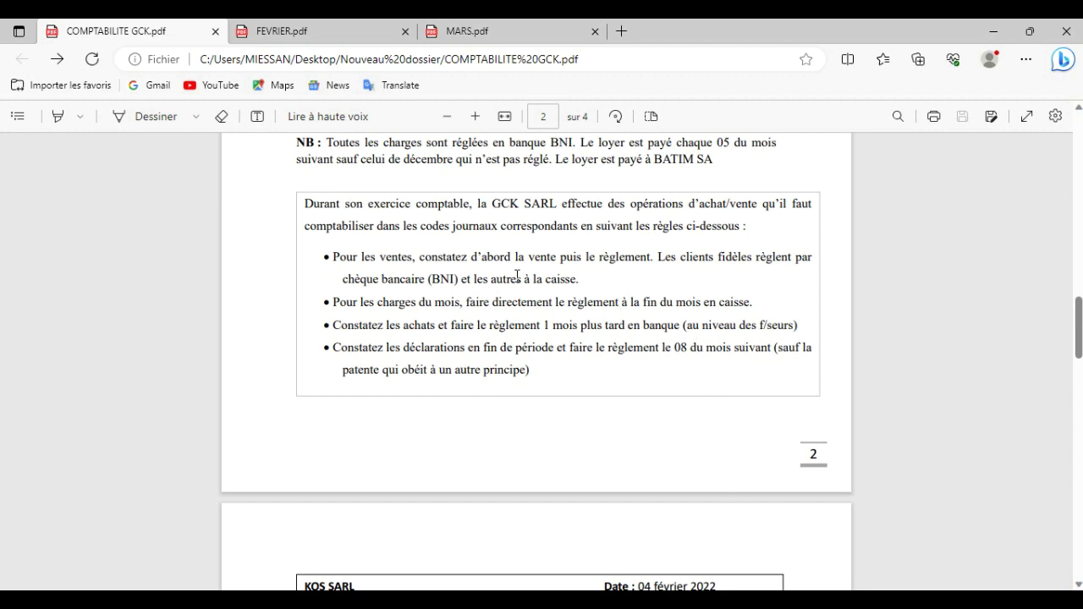
left_click(334, 28)
scroll(563, 381, "down", 2)
scroll(560, 378, "up", 2)
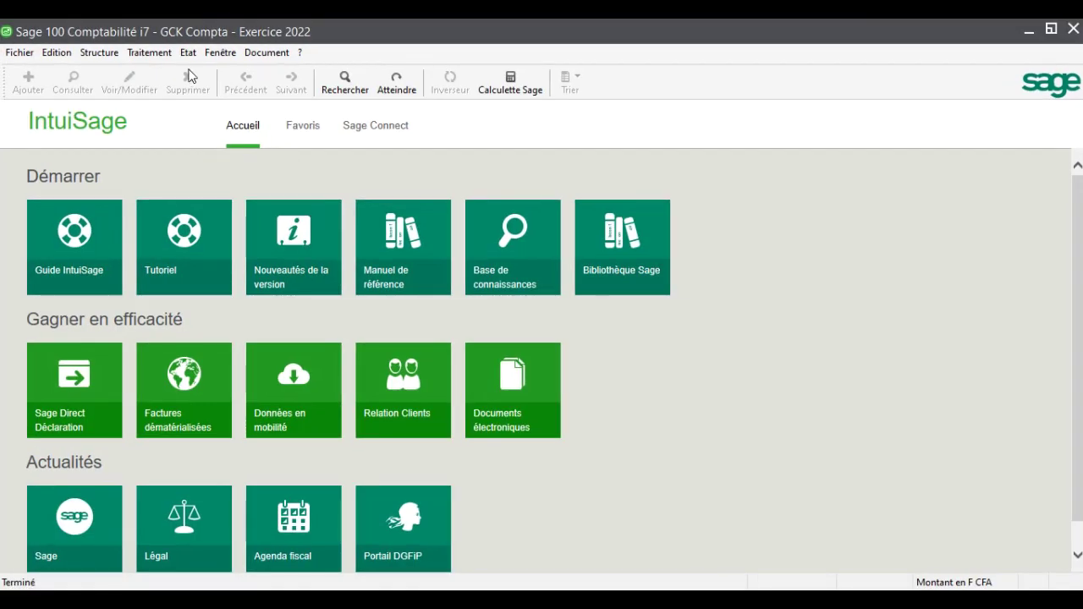
- In Sage 100 Comptabilité, open the février 2022 Caisse journal, enter day 5 for the new line and maximize the journal window
left_click(149, 52)
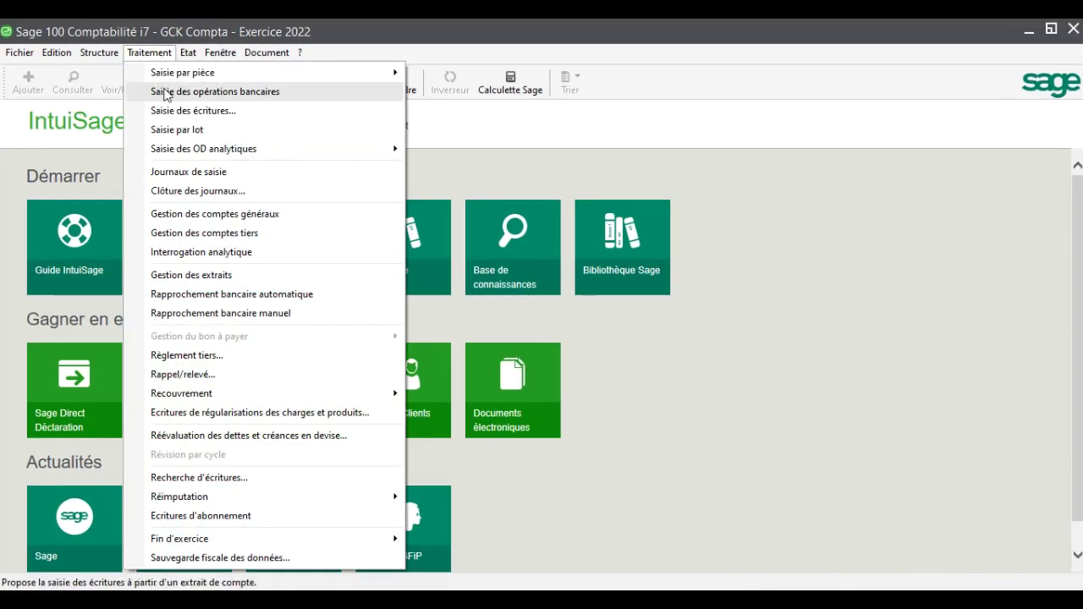
left_click(224, 173)
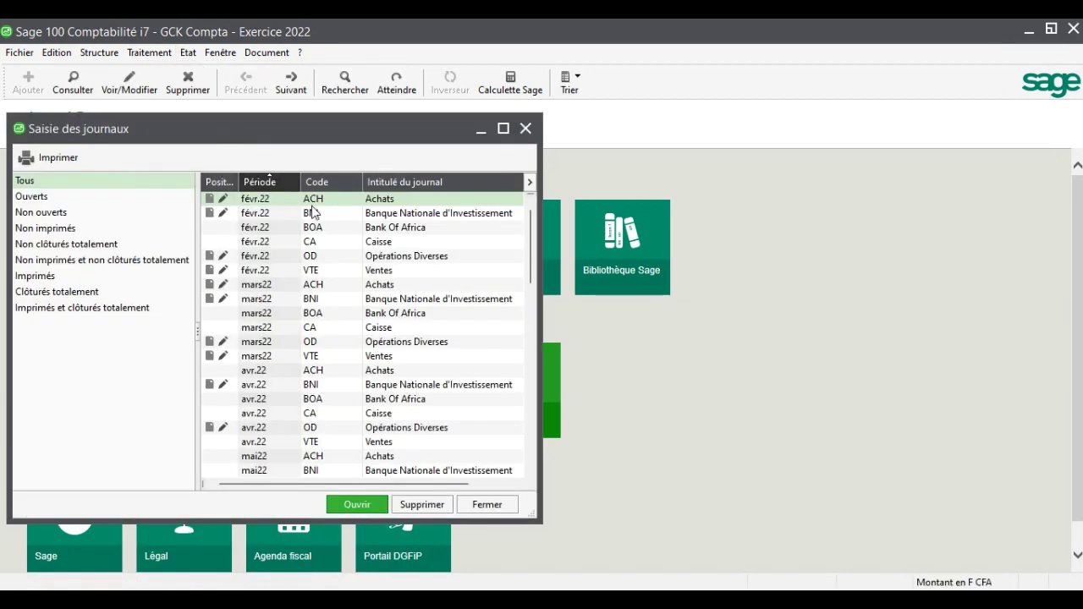
left_click(359, 242)
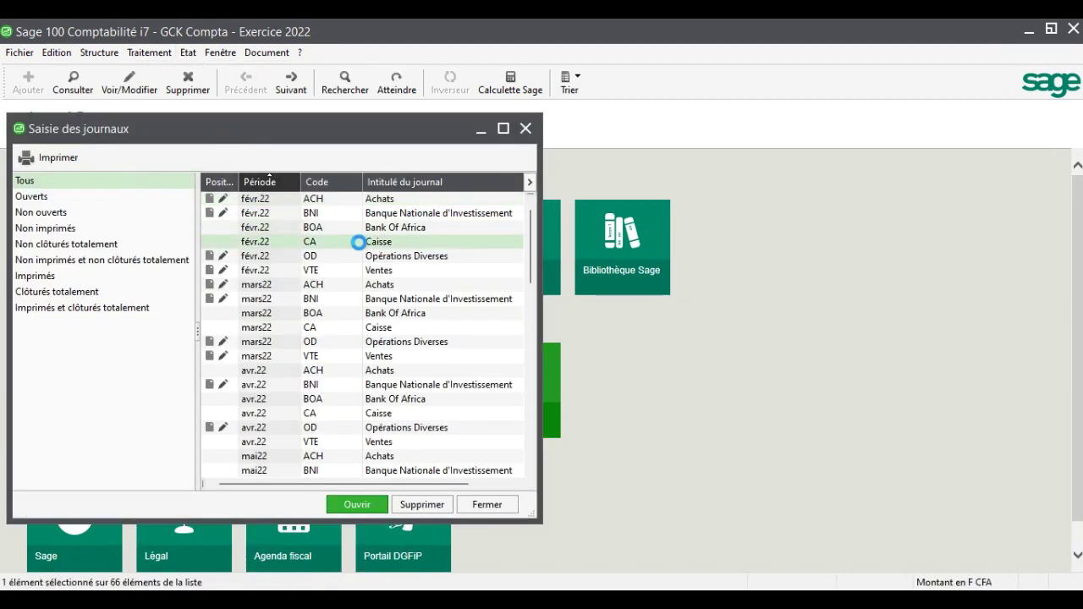
double_click(359, 242)
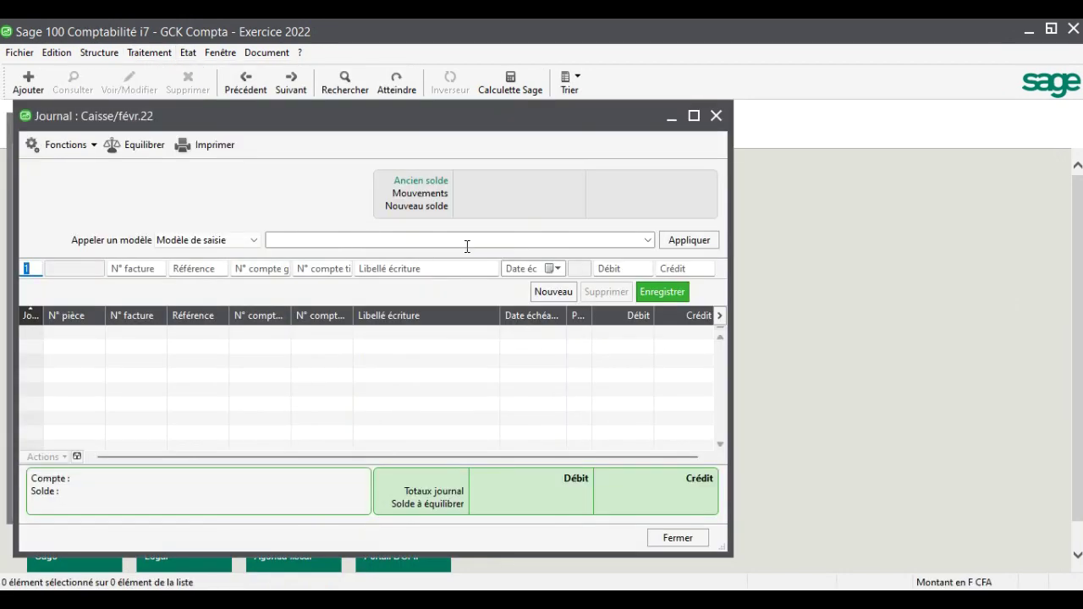
type("5")
left_click(694, 116)
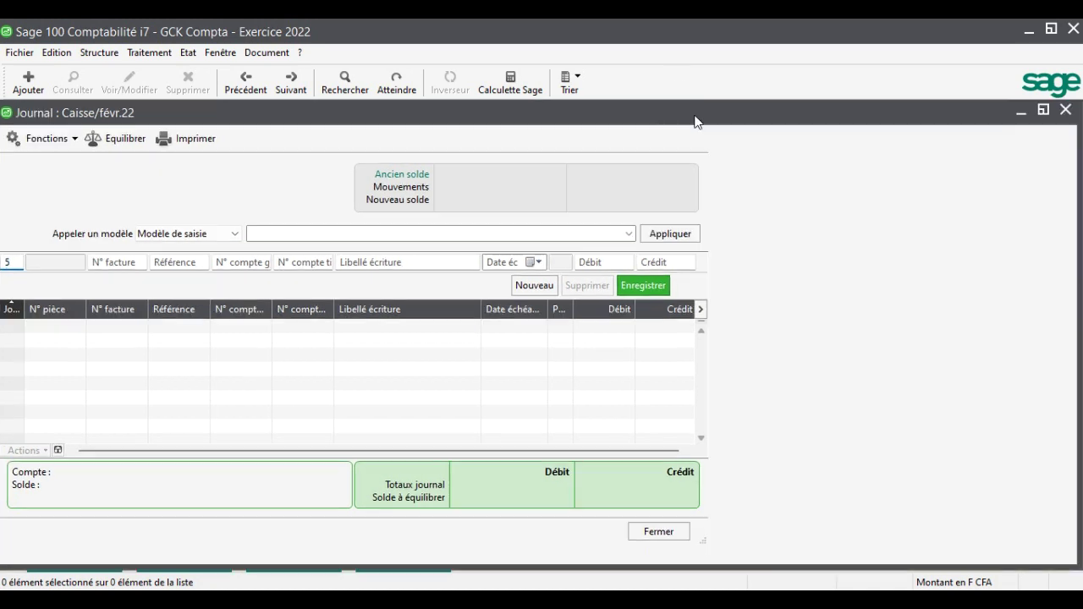
- Assign the third-party account AUTRES CLIENTS to the new cash journal line, leaving the invoice number and reference empty
key("Tab")
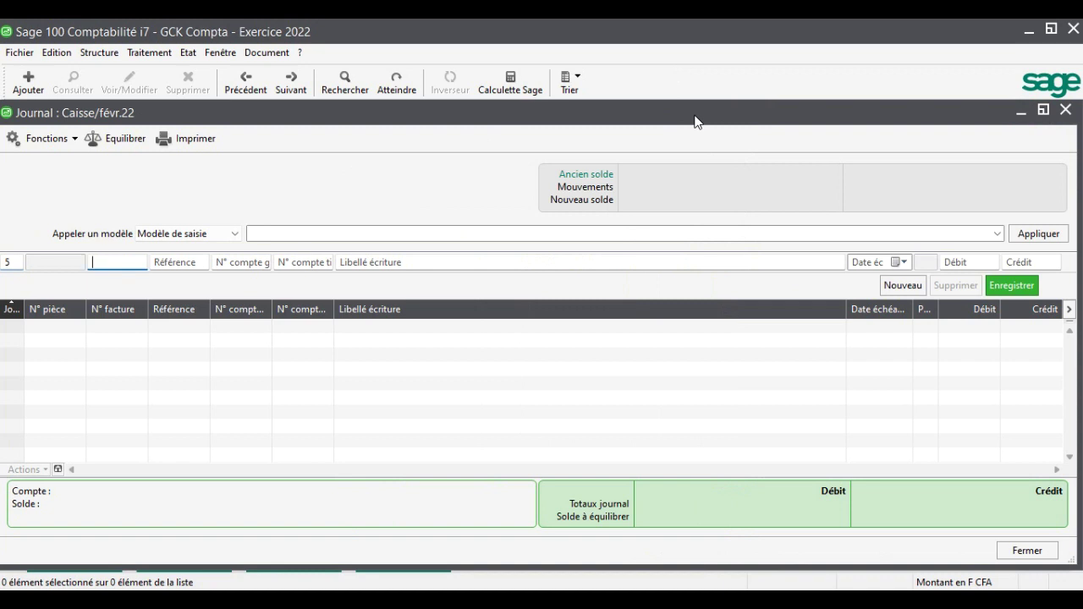
key("Tab")
key("Tab")
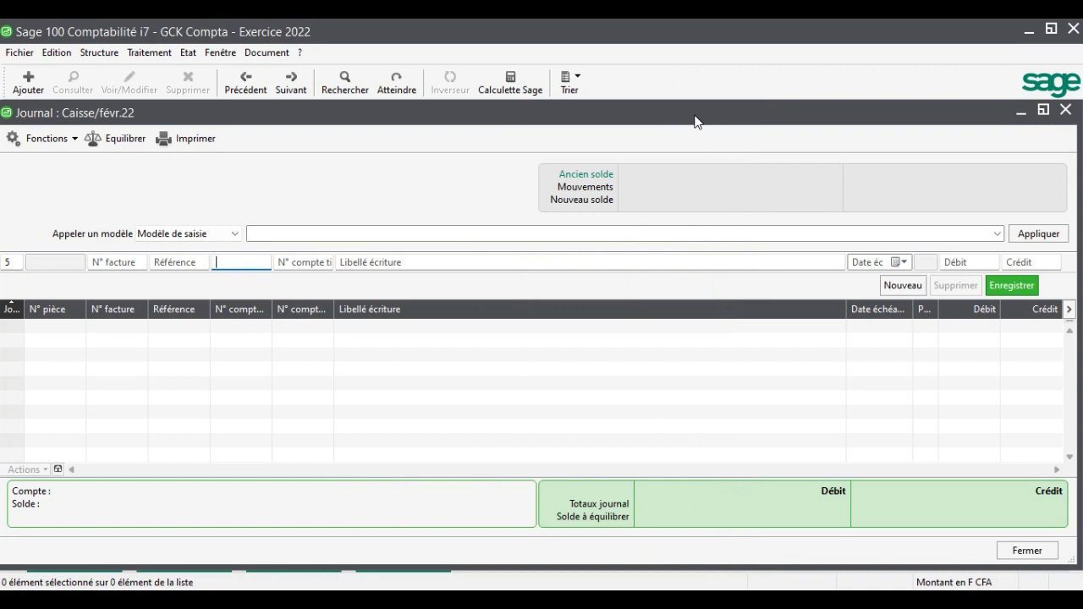
type("41")
key("BackSpace")
key("BackSpace")
key("Tab")
type("3")
key("BackSpace")
type("4")
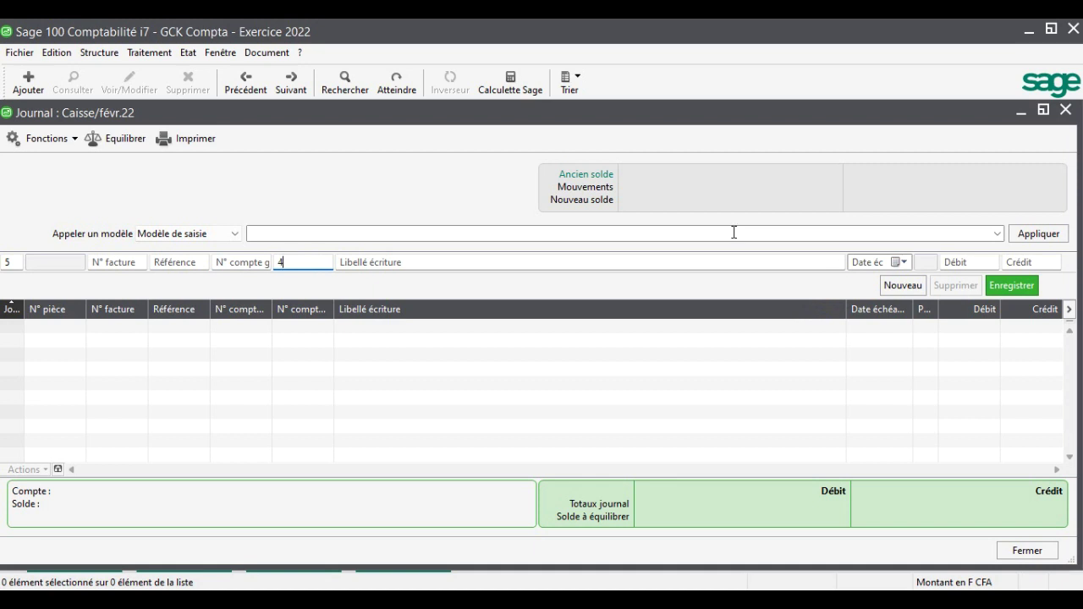
type("11")
key("Tab")
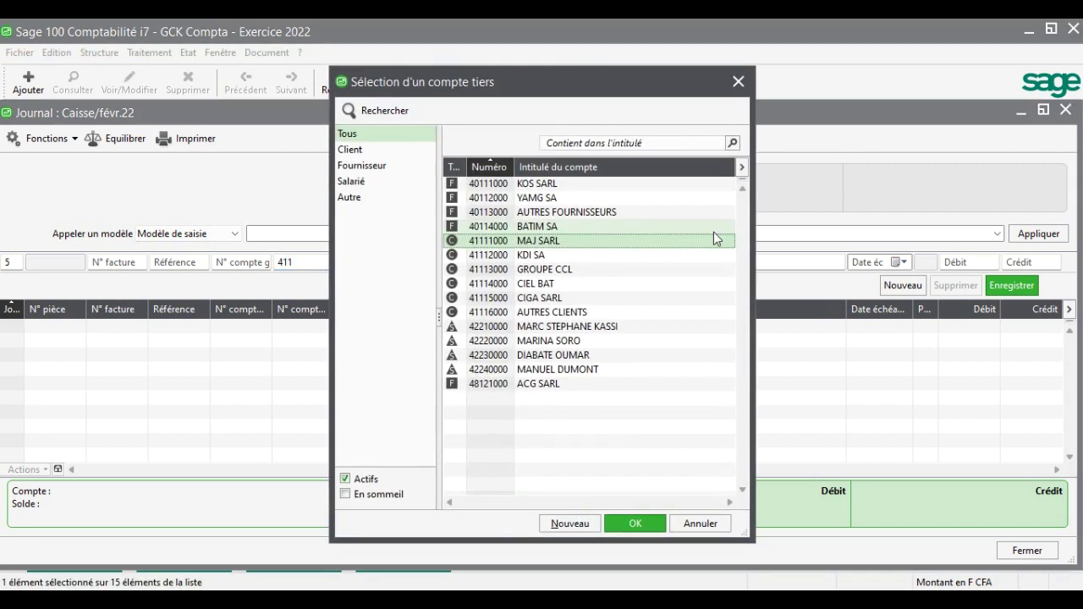
double_click(559, 312)
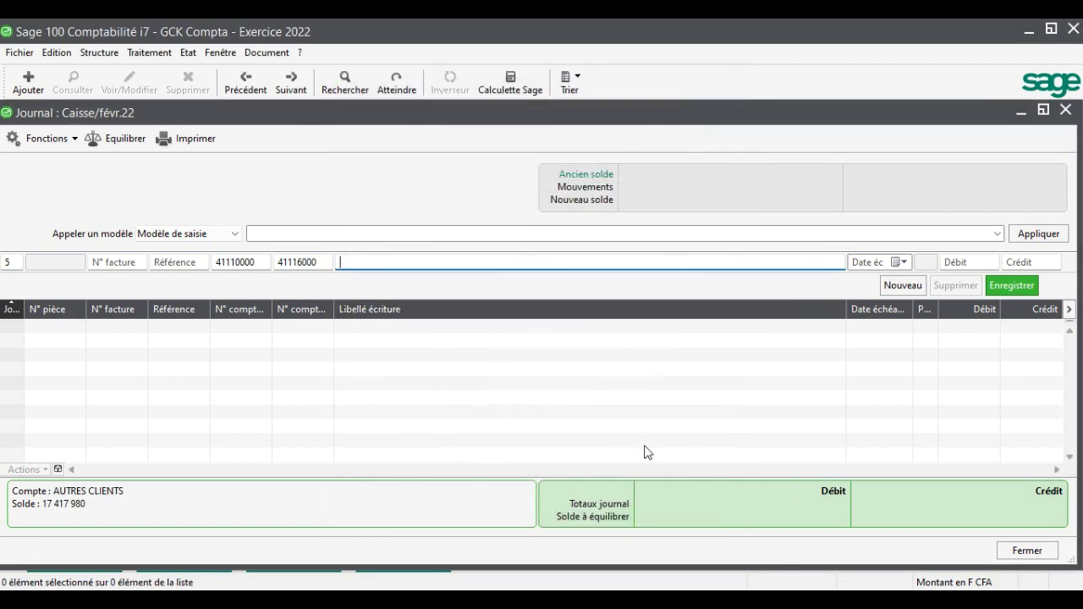
- Label the line "VTE DE CIMENT, CABL, TUYAUX, POINTE", consulting FEVRIER.pdf for the items sold on invoice GCK00003
type("VTE DE")
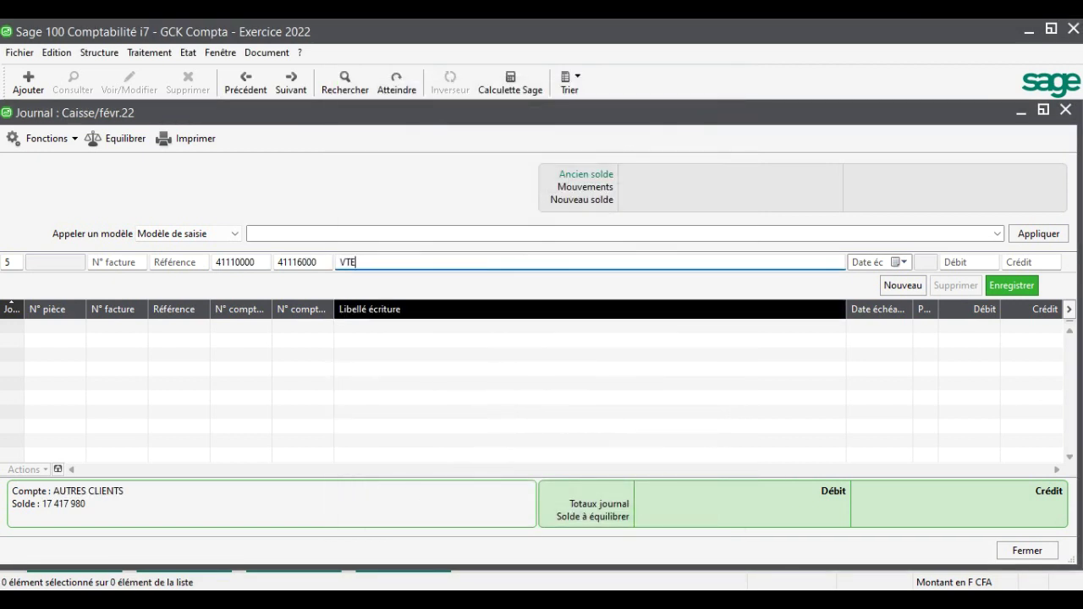
left_click(719, 599)
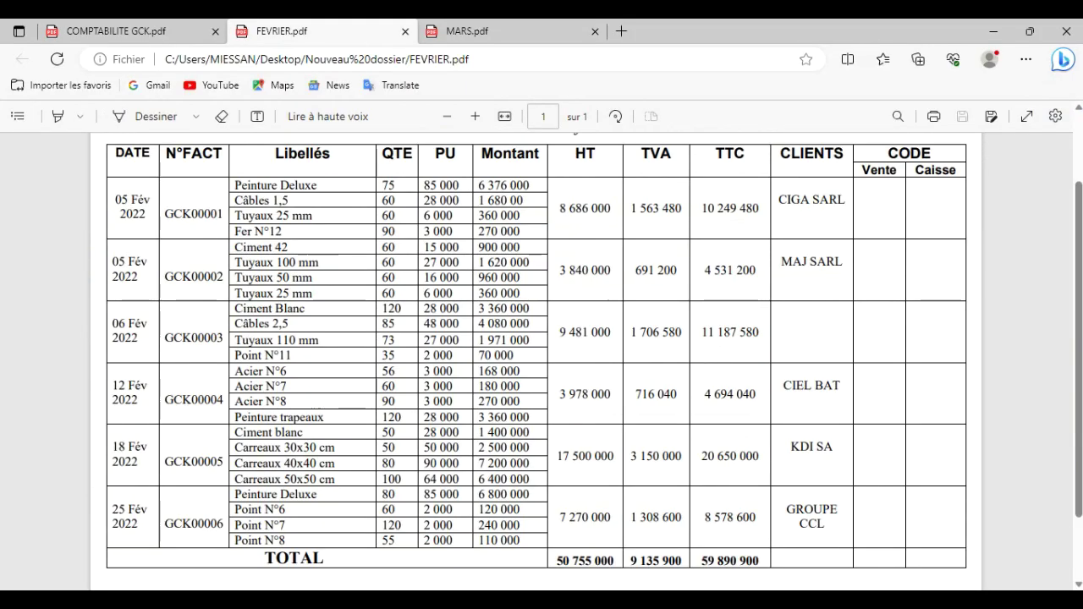
left_click(718, 599)
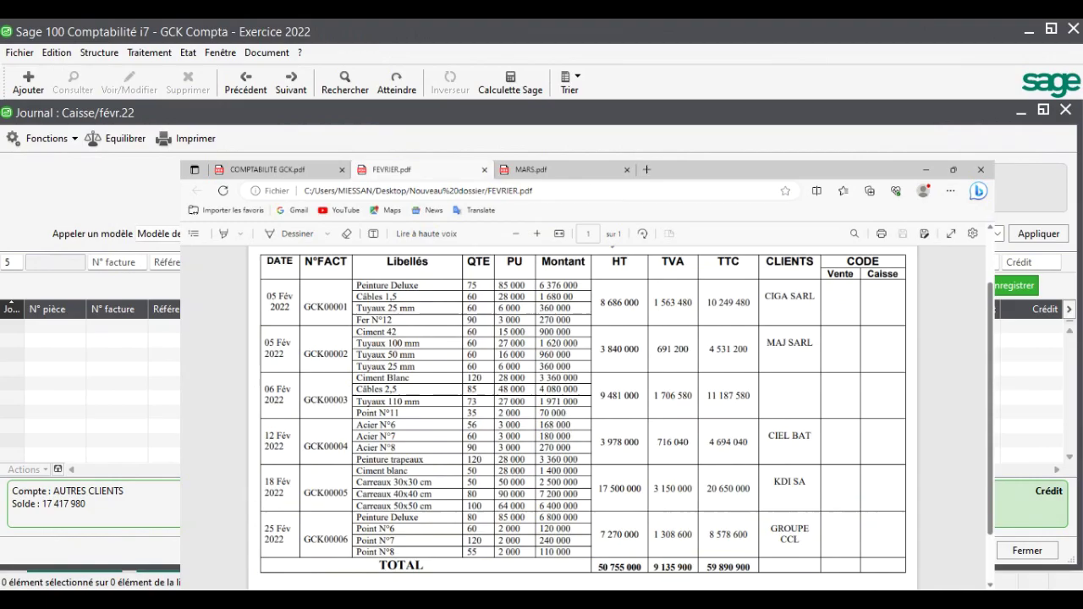
type("CIMEN")
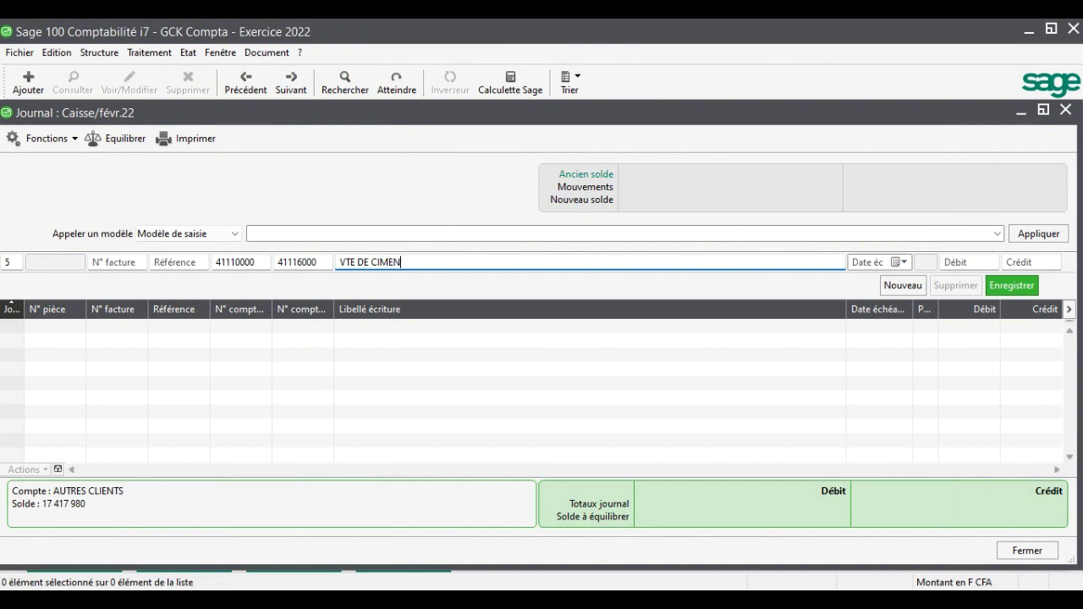
type("T, CABL, TUYAUX, POINTE")
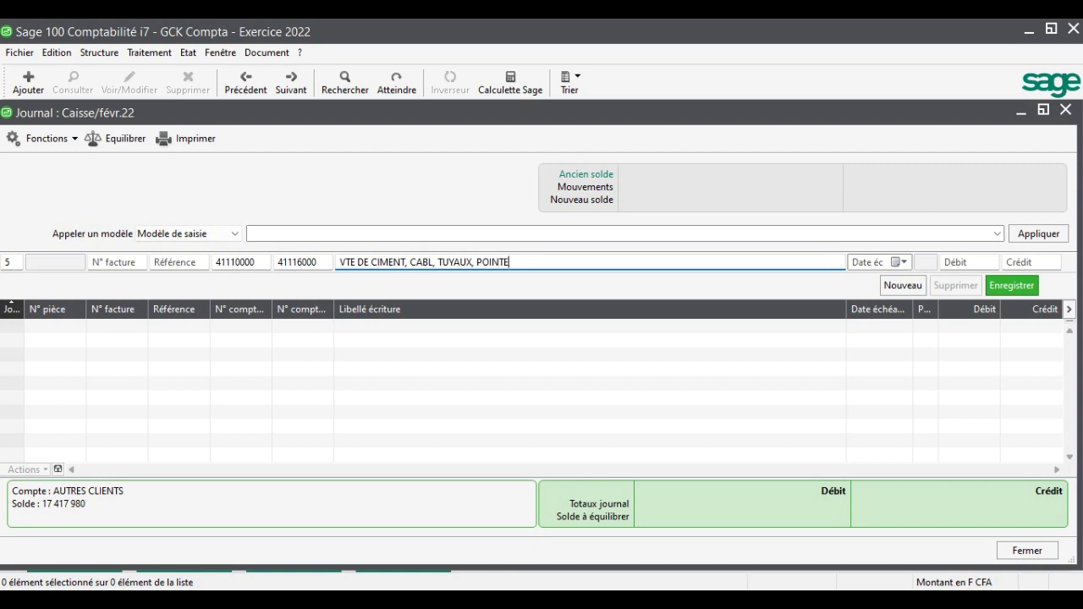
- Credit the AUTRES CLIENTS line with 11187580 and record it in the cash journal
key("ctrl+a")
key("Tab")
key("Tab")
key("Tab")
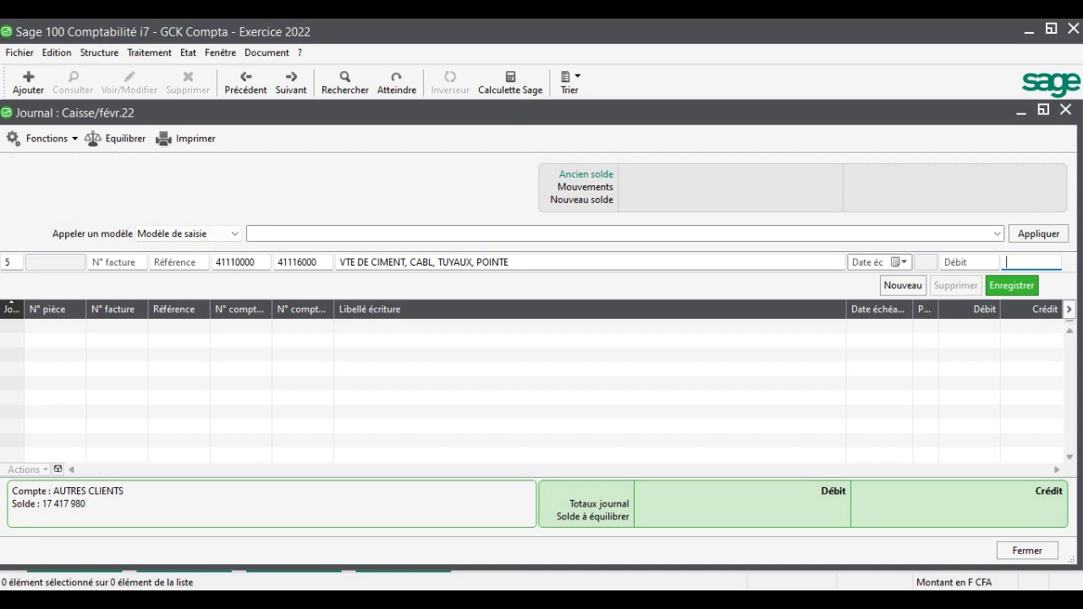
type("11187580")
key("Return")
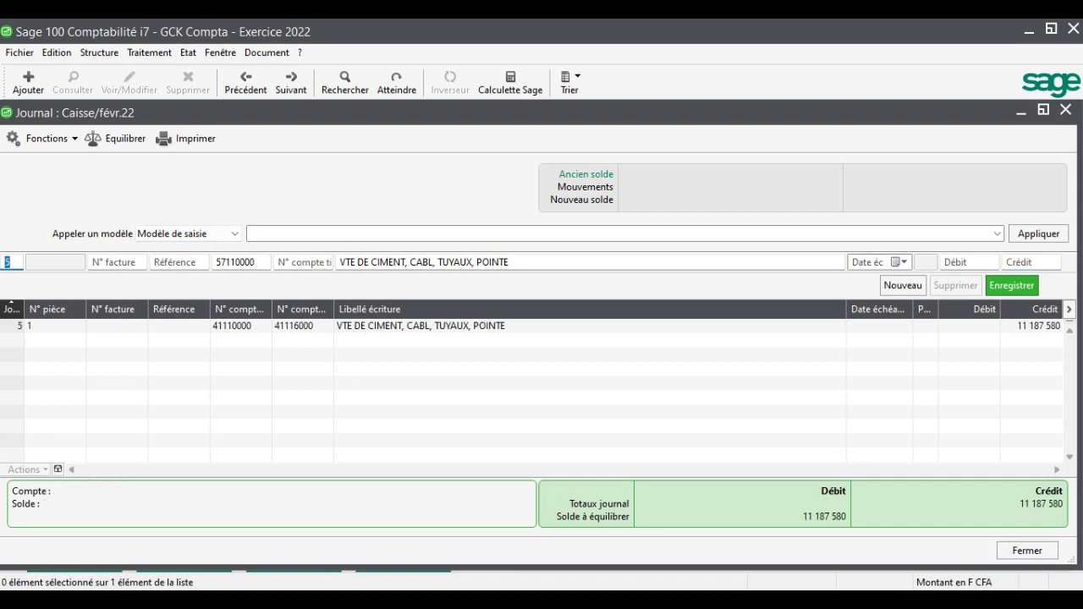
- Record the Caisse counterpart line with the label "REGLMENT GCK00003" and the proposed 11187580 debit, and close the journal
key("Tab")
key("Tab")
key("Tab")
key("Tab")
key("Tab")
key("Tab")
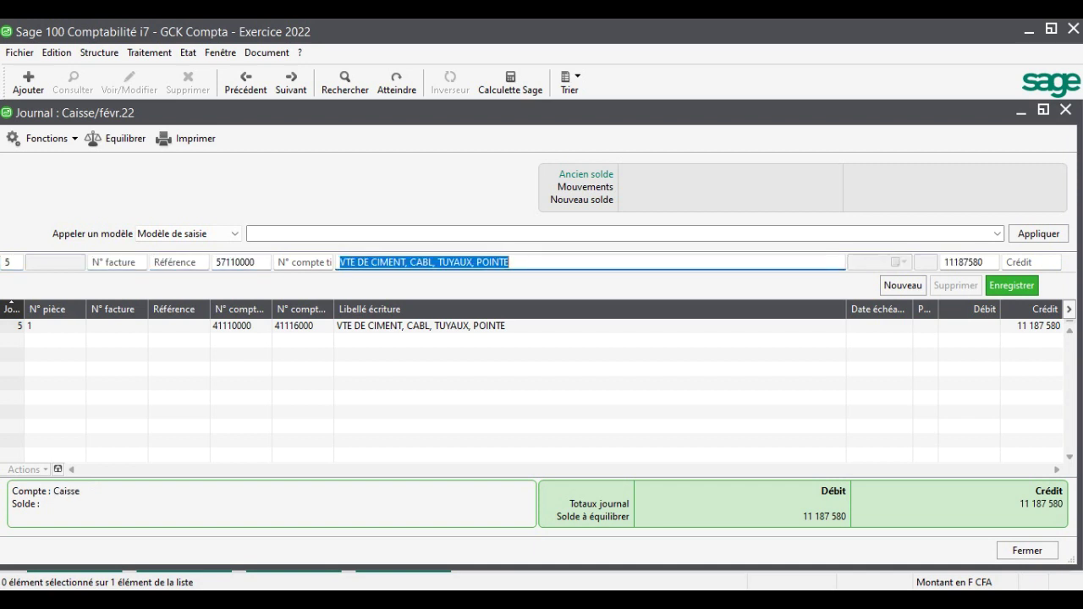
type("REGL")
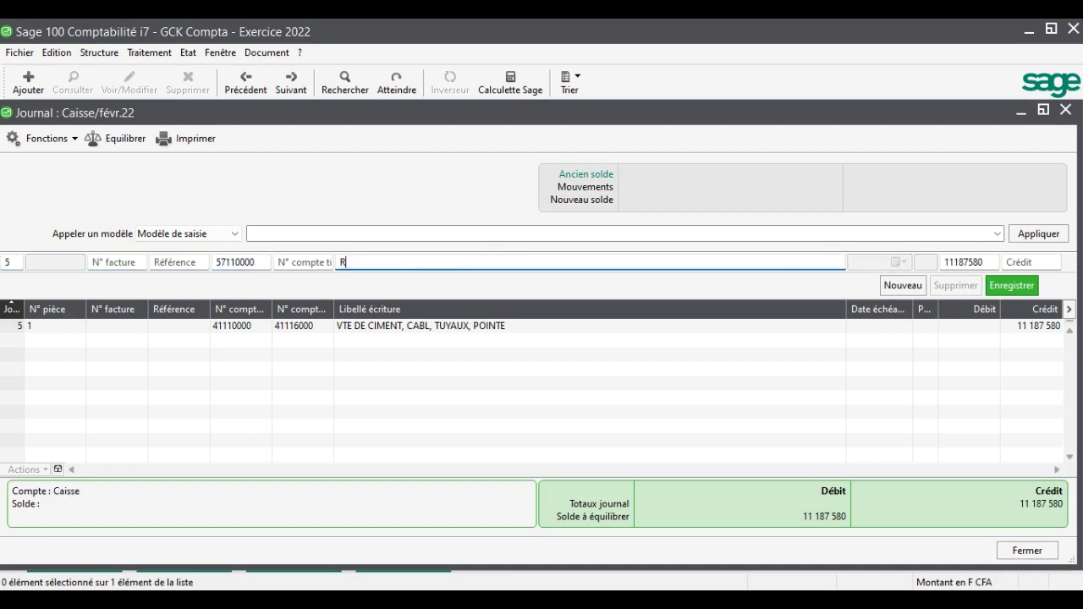
key("BackSpace")
type("LMENT GCK0000")
type("3")
key("Return")
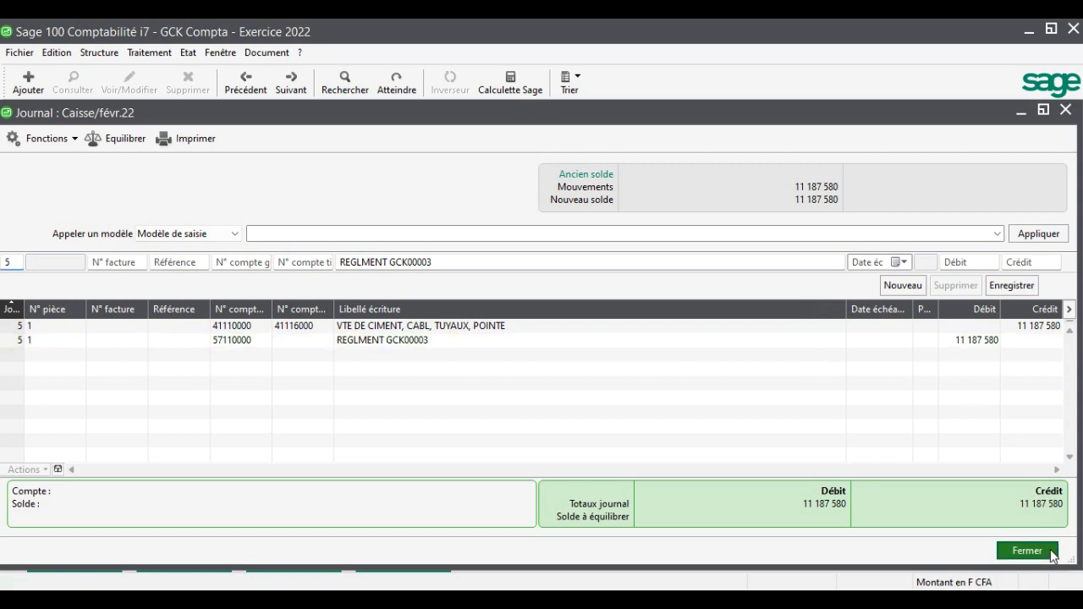
left_click(1025, 550)
- Switch to the browser and reread the settlement rules in COMPTABILITE GCK.pdf and the sales table in FEVRIER.pdf
key("alt+Tab")
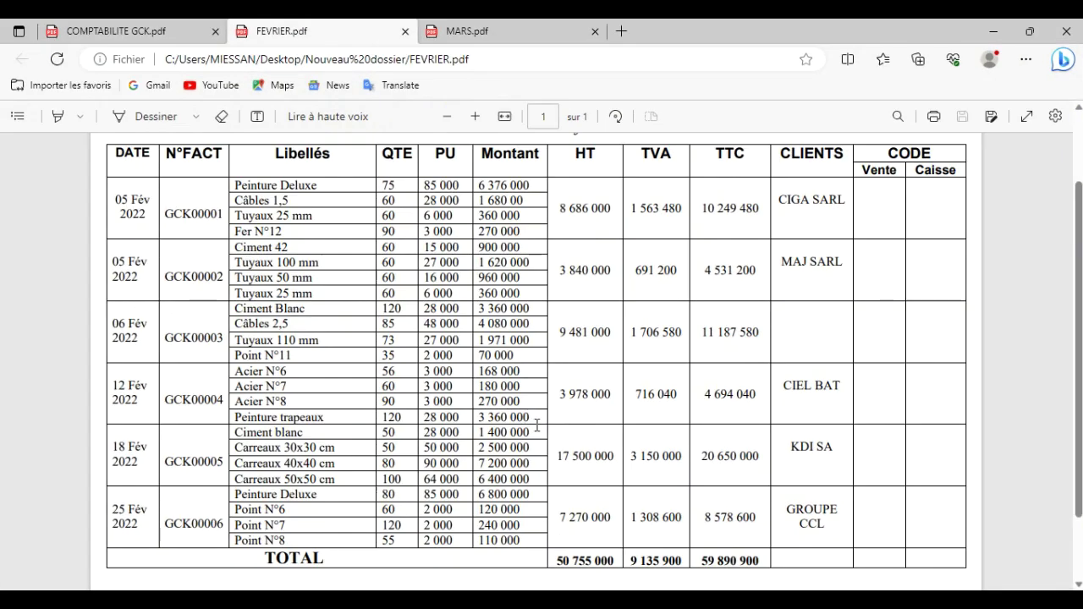
left_click(139, 29)
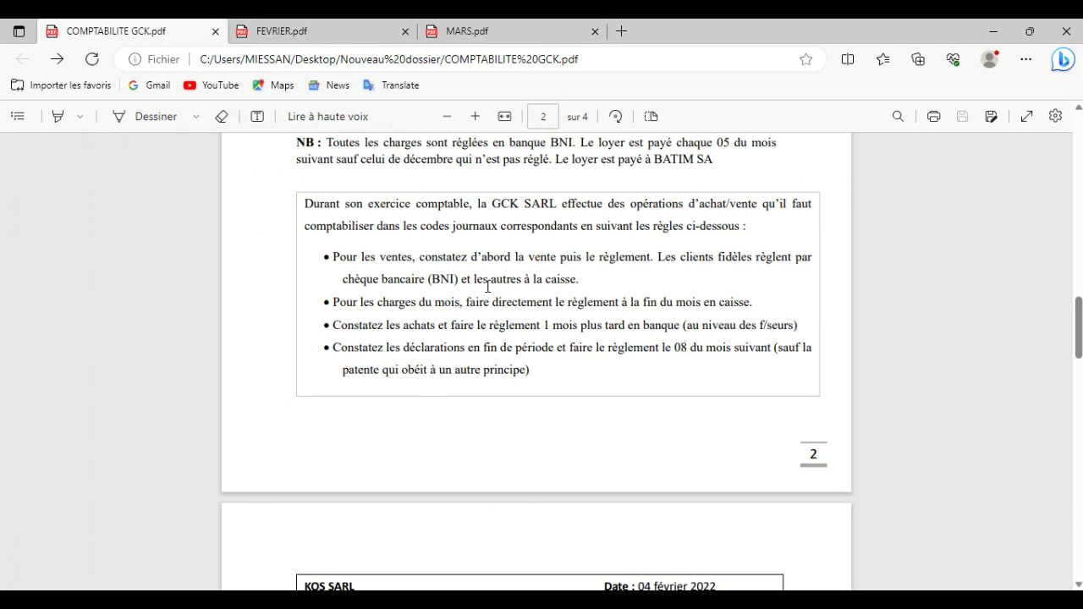
scroll(700, 326, "down", 3)
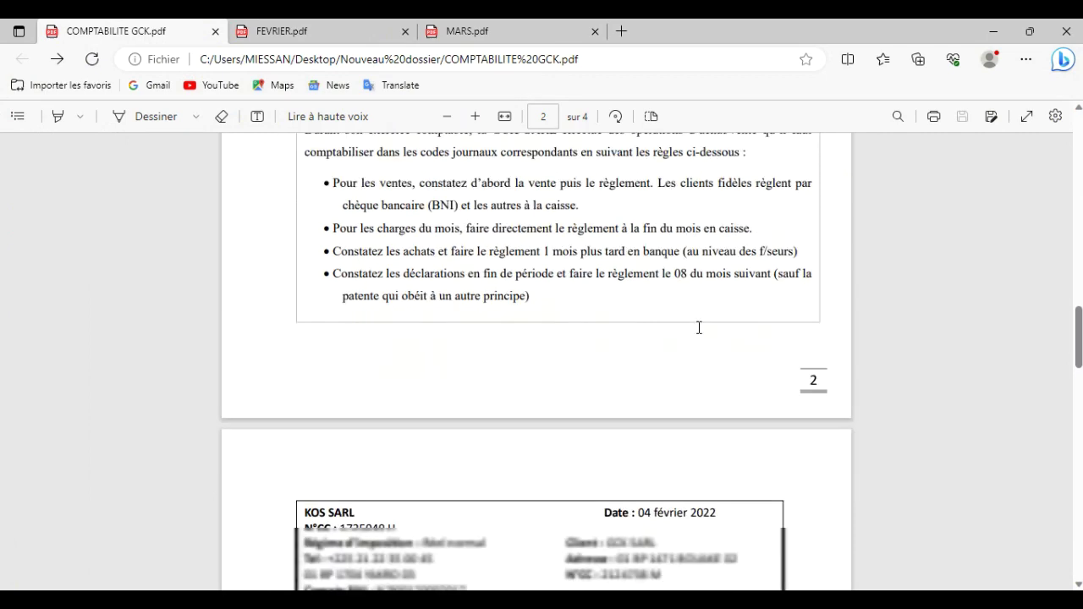
left_click(470, 27)
left_click(313, 26)
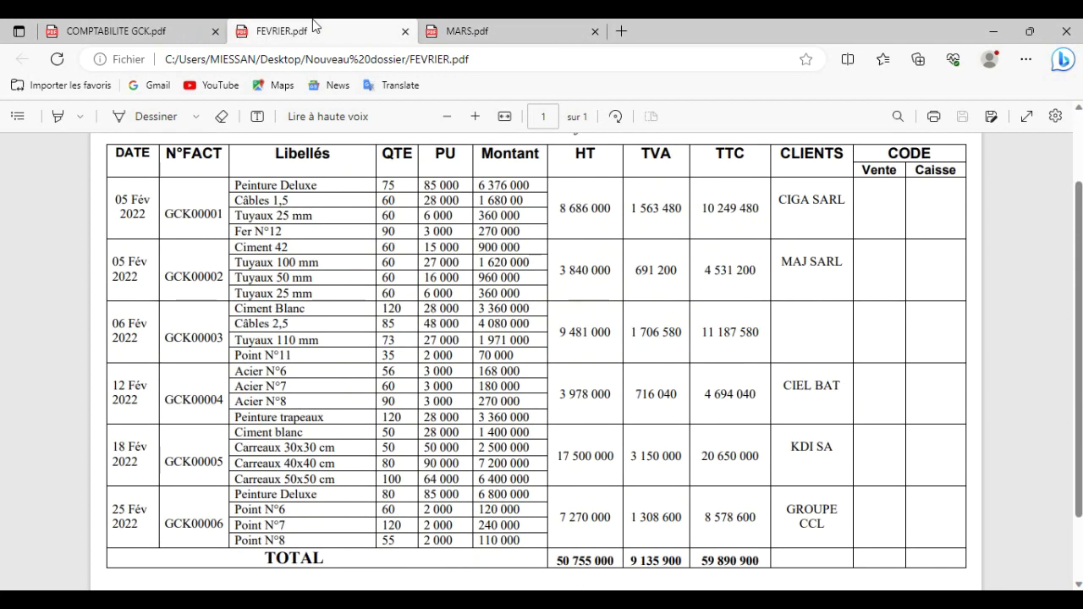
scroll(564, 274, "up", 2)
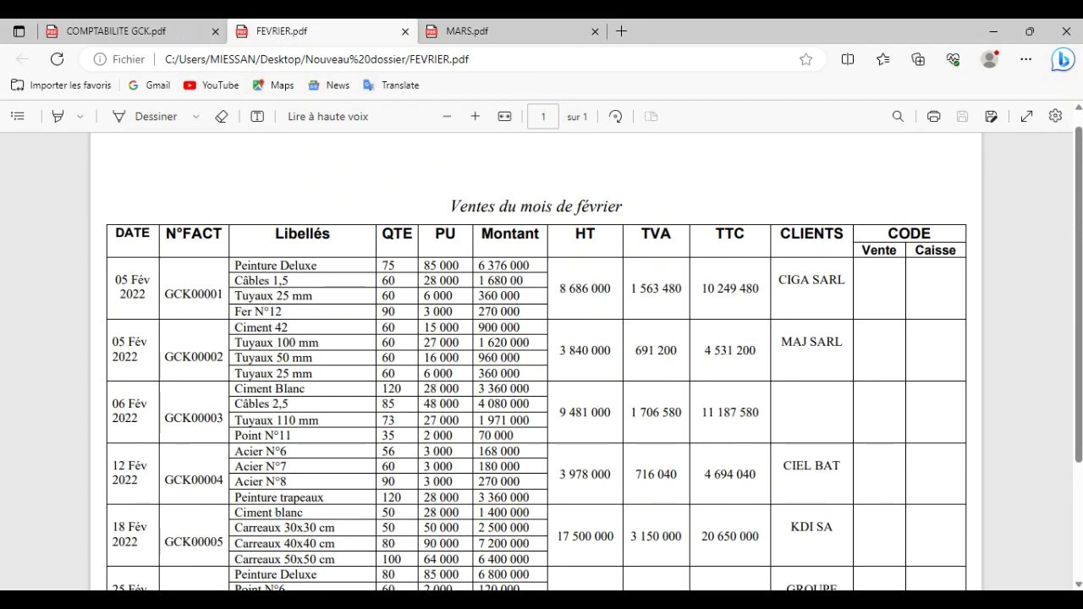
- Return to Sage 100 Comptabilité, reopen the février 2022 Caisse journal to check its entries, and close it and the journal list
left_click(423, 602)
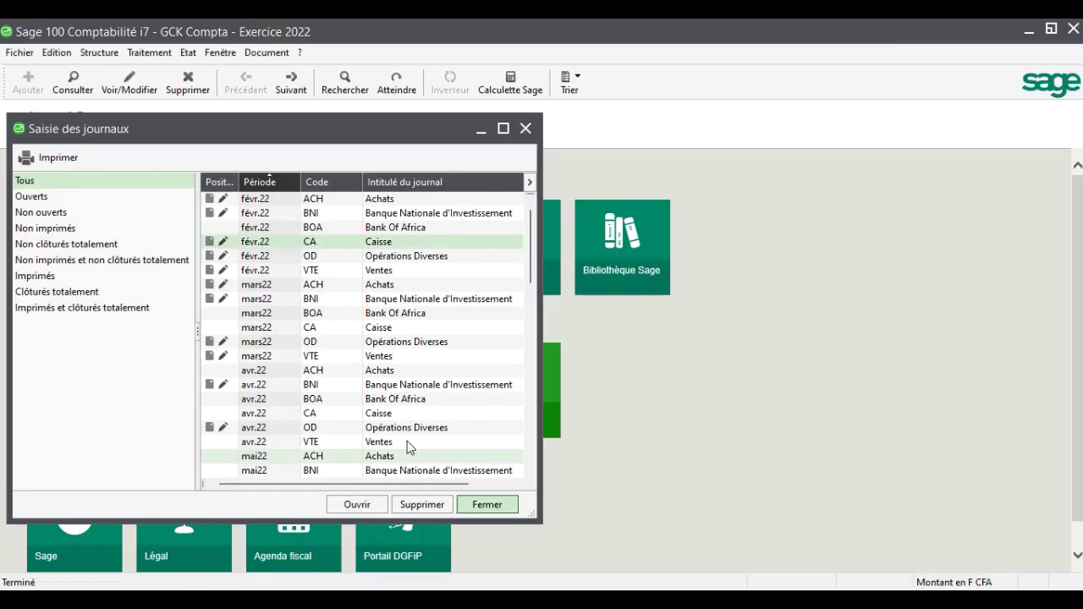
double_click(320, 242)
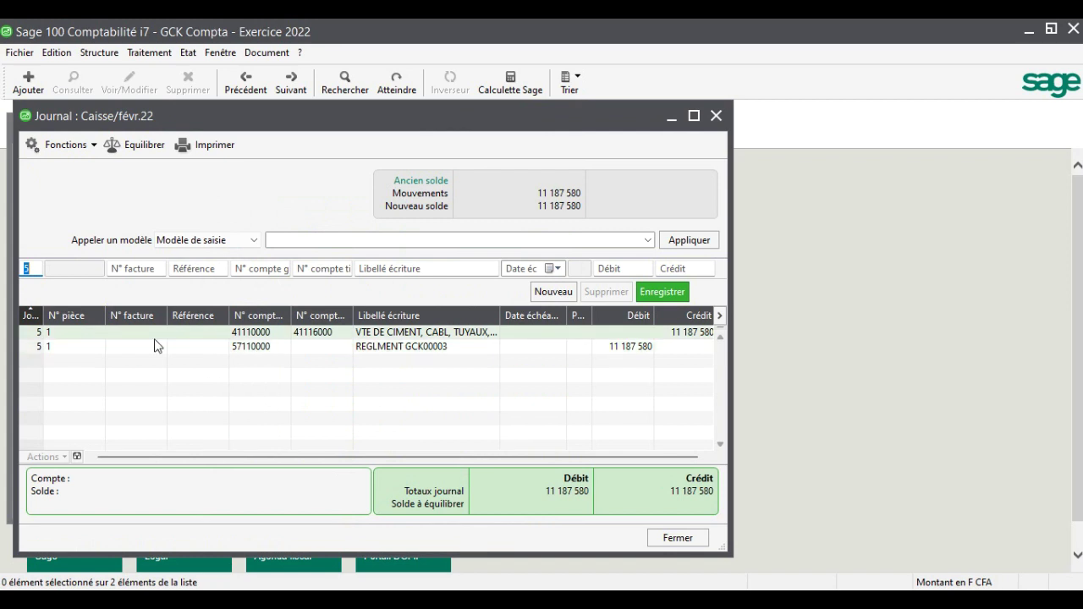
left_click(677, 537)
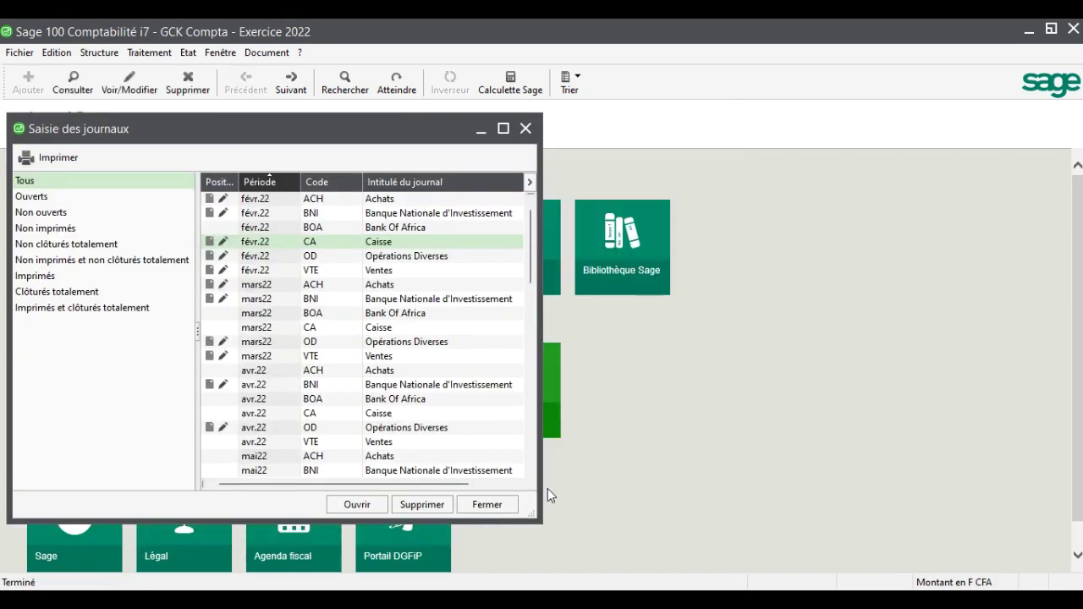
left_click(494, 504)
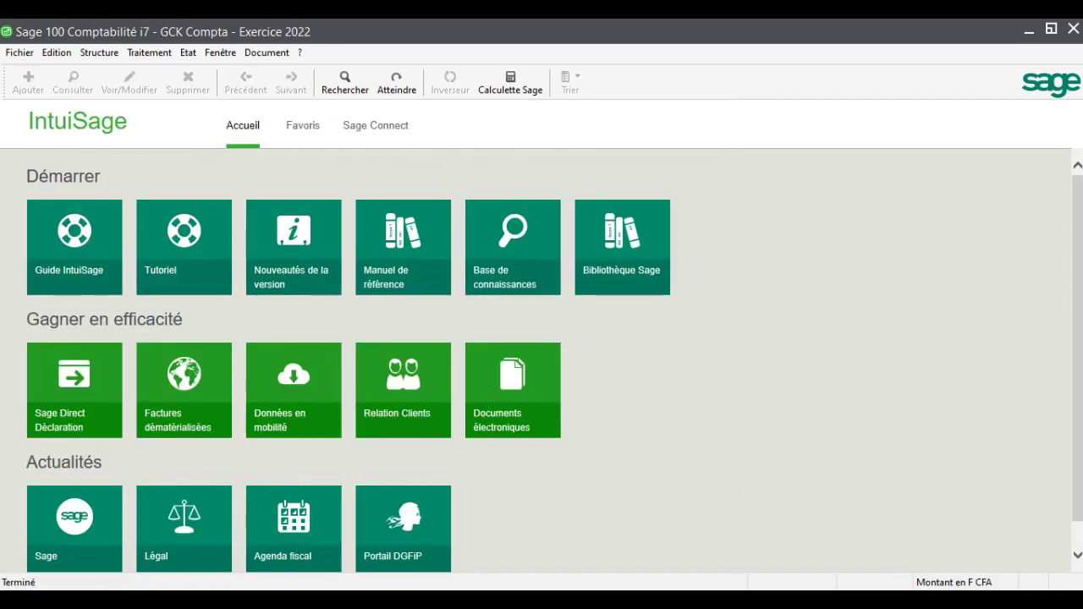
- Switch to FEVRIER.pdf in the browser and examine the February sales table
key("alt+Tab")
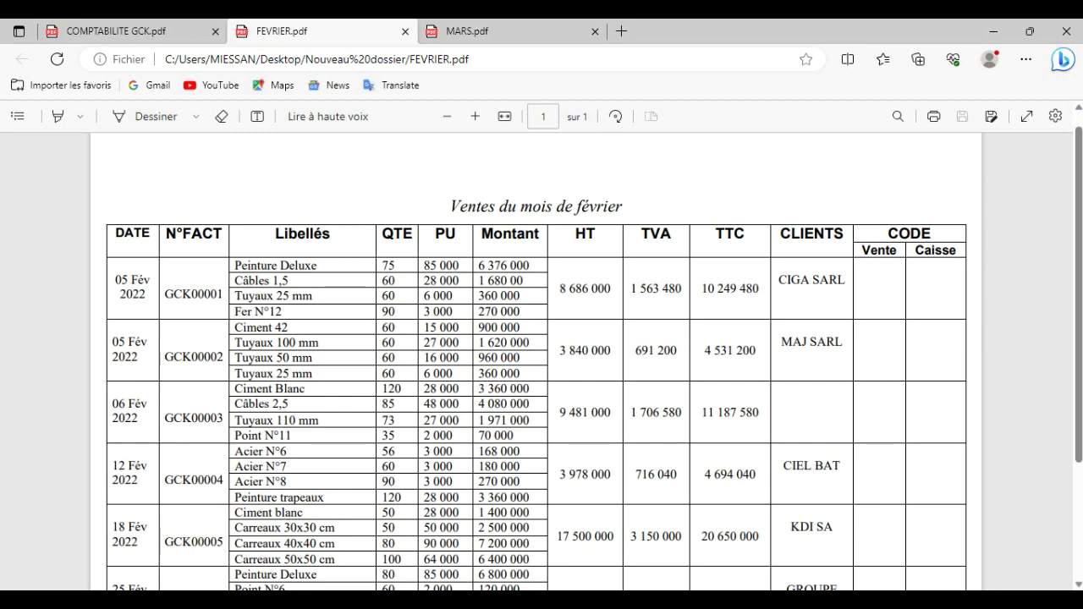
scroll(557, 397, "down", 2)
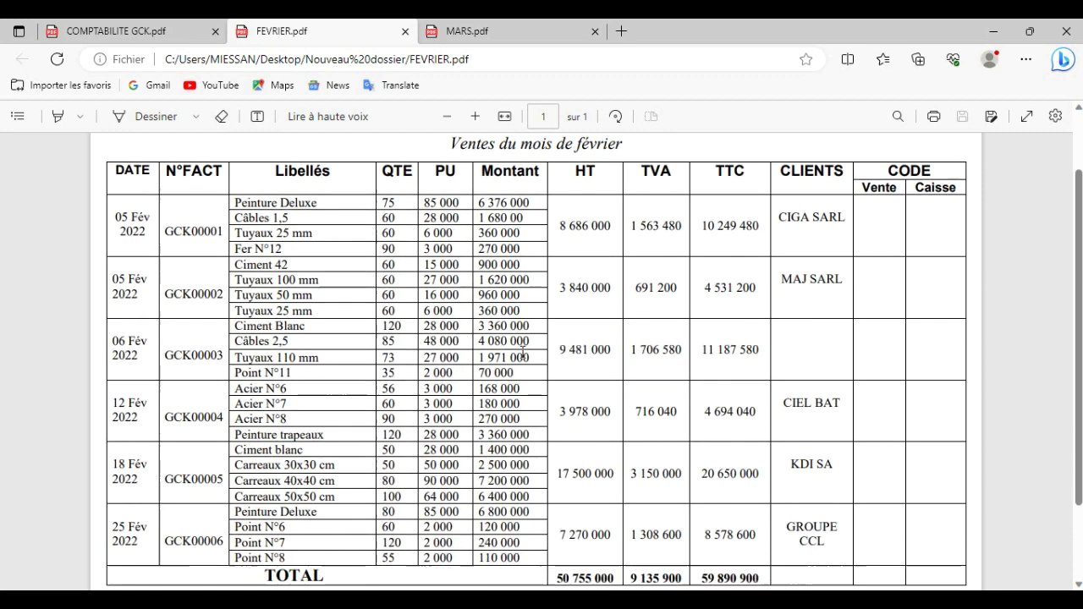
- Switch to the Word document with the cheque accounts and add the date "01 FERVRIER" beneath "Chèque à encaisser"
scroll(523, 354, "up", 1)
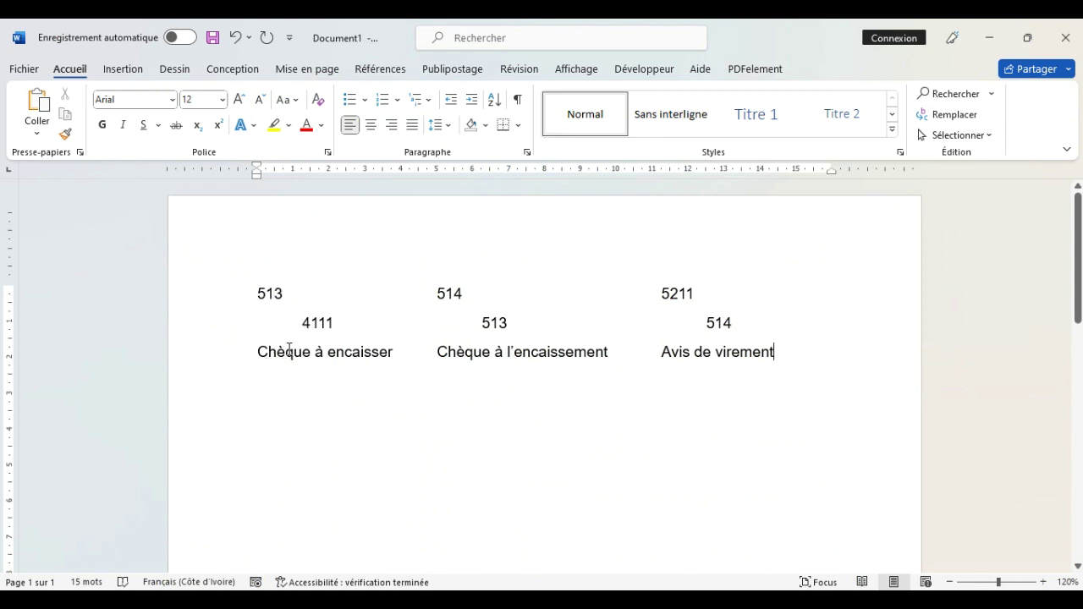
left_click(287, 294)
left_click(487, 286)
left_click(457, 292)
left_click(777, 293)
left_click(780, 354)
key("Return")
key("Tab")
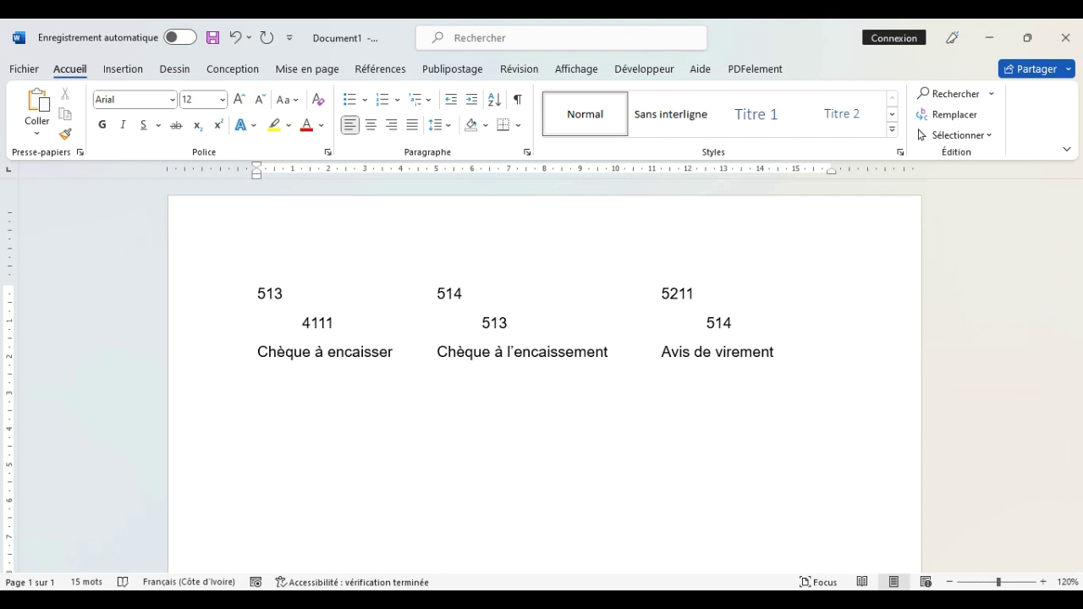
type("01 M")
key("BackSpace")
type("FERVRIER")
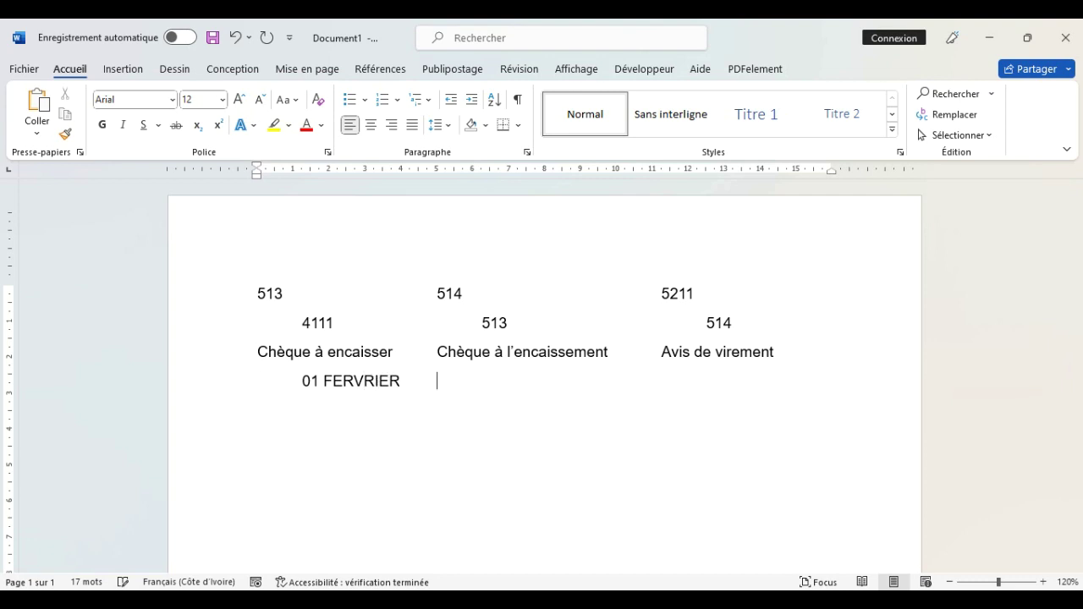
- Add "06 FEVRIER" beneath "Chèque à l'encaissement" and "11 FEVRIER" beneath "Avis de virement" on the same line
key("Tab")
type("06 FEVRIER")
key("Tab")
key("Tab")
key("Tab")
type("11")
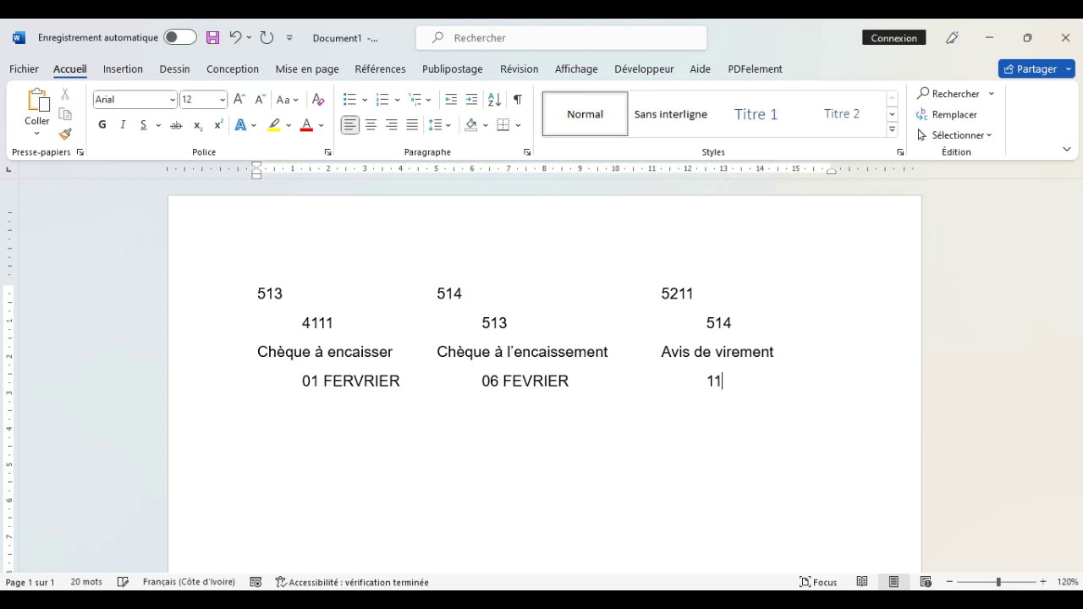
type(" FEVRIER")
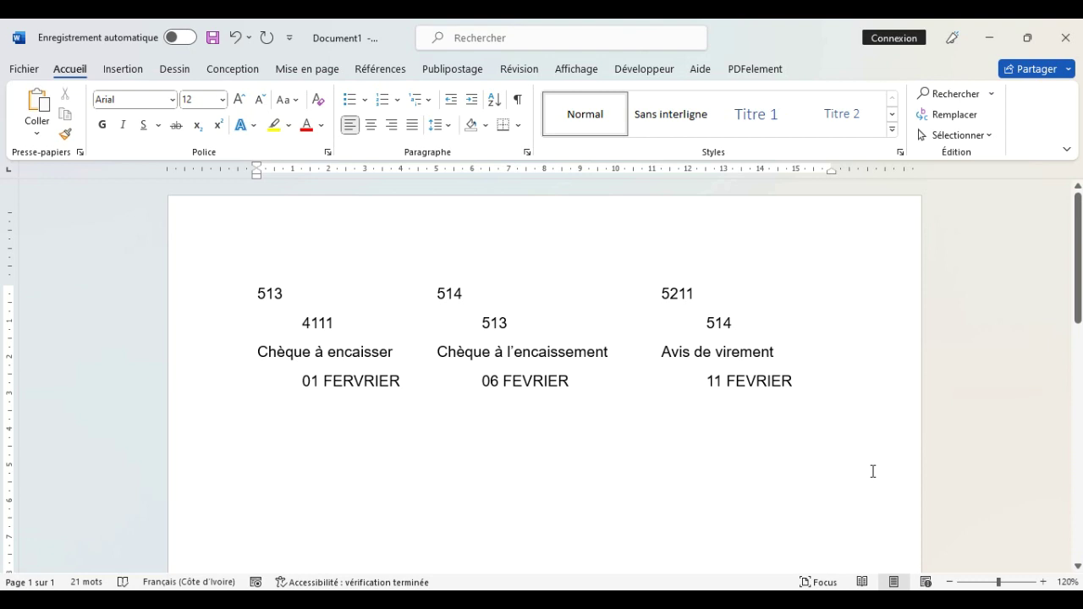
- Review the dates of the three cheque stages in the Word document, from cheque receipt to the transfer notice
left_click(363, 401)
left_click(333, 399)
left_click(283, 382)
left_click(475, 386)
left_click(691, 369)
left_click(715, 382)
left_click(647, 602)
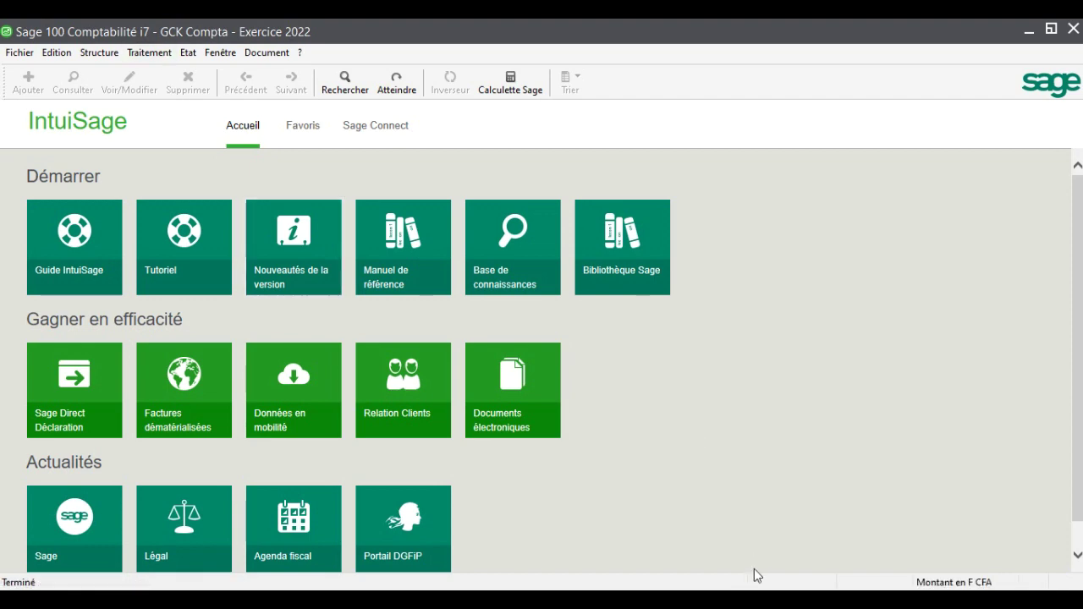
left_click(682, 603)
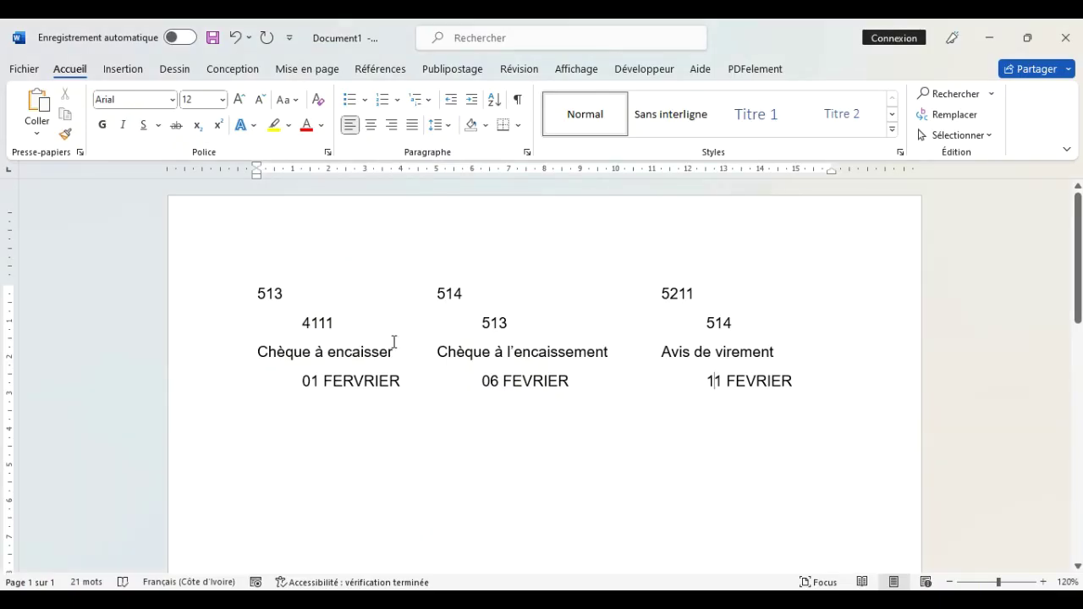
left_click(397, 380)
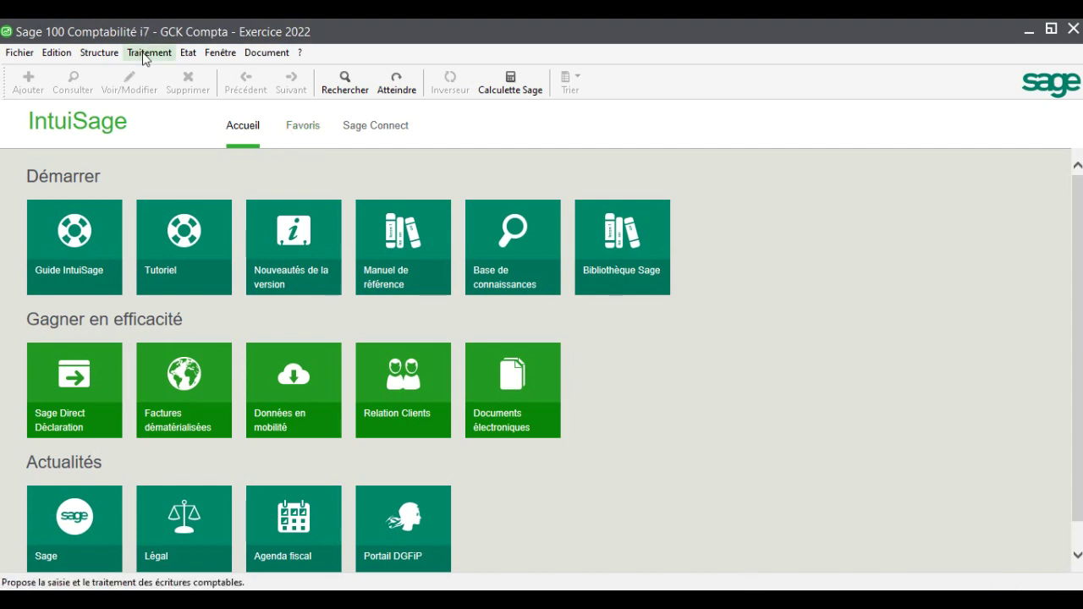
- Switch to Sage 100 Comptabilité and open the février 2022 Caisse journal in a maximized window
left_click(147, 53)
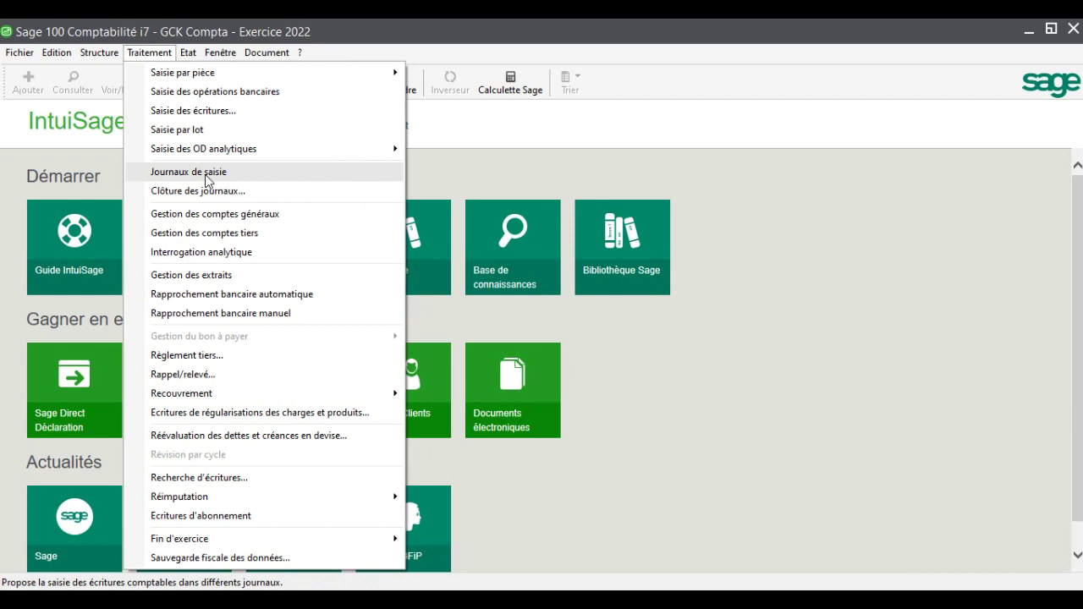
left_click(206, 171)
left_click(322, 240)
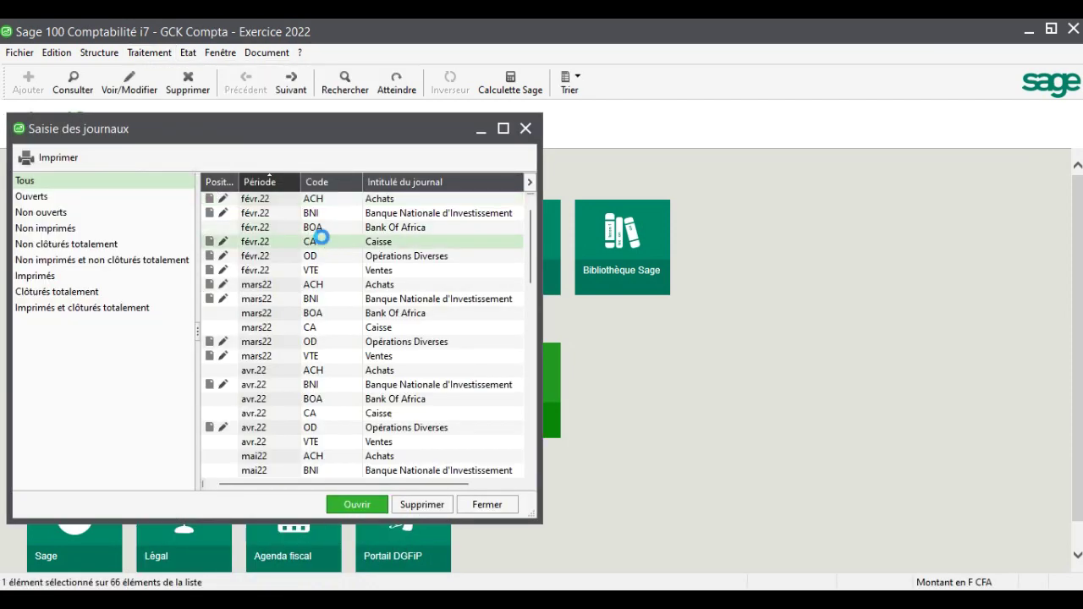
double_click(322, 240)
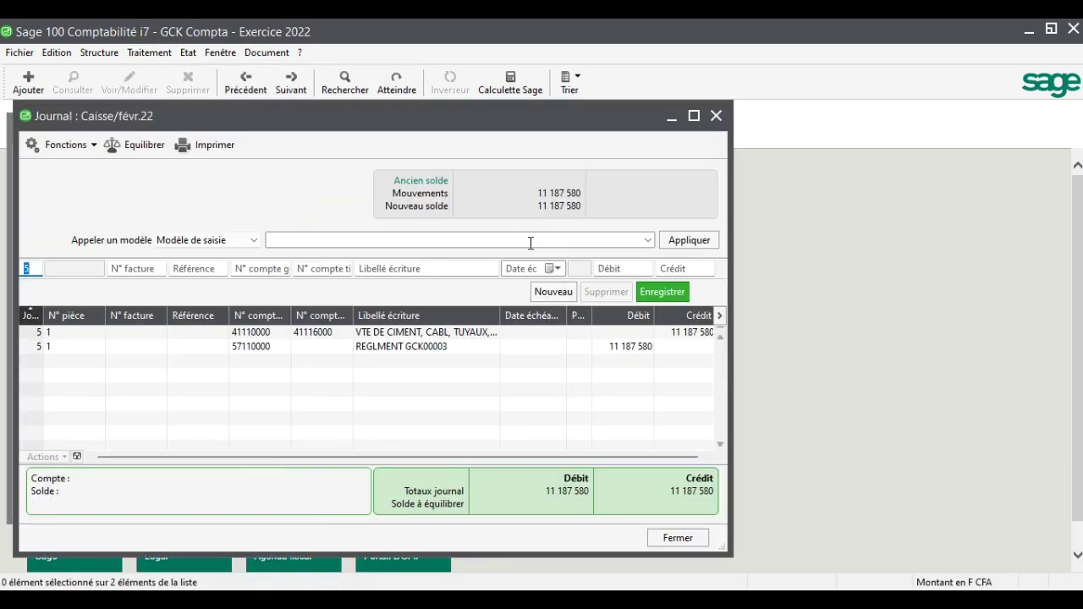
left_click(694, 116)
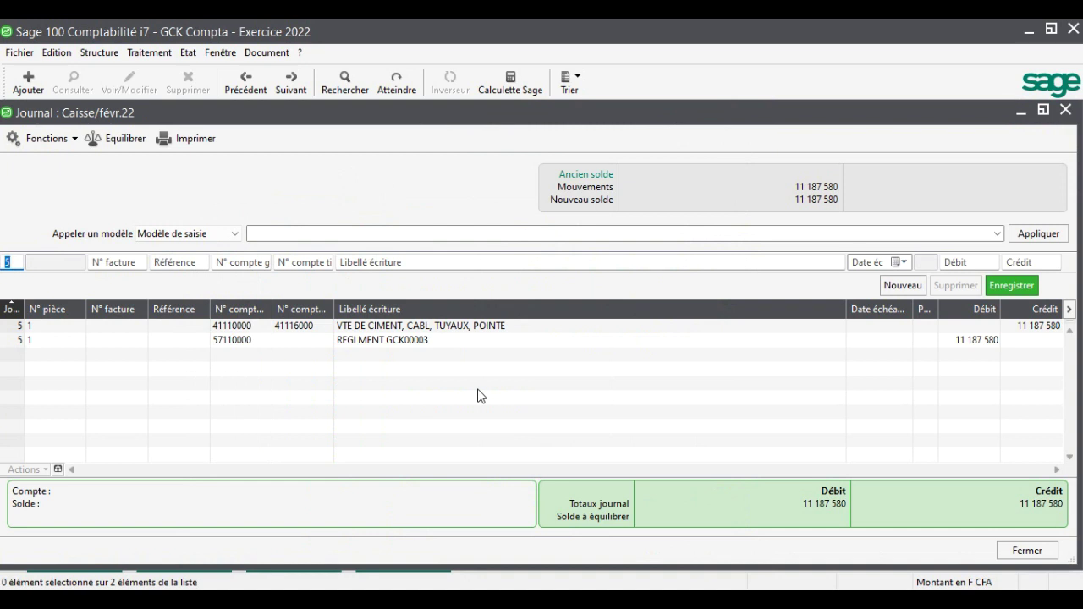
- Record a day 5 line on general account 513 labelled "CHEQUE A ENCAISSER GCK00001" with a debit of 10249480
key("Tab")
key("Tab")
key("Tab")
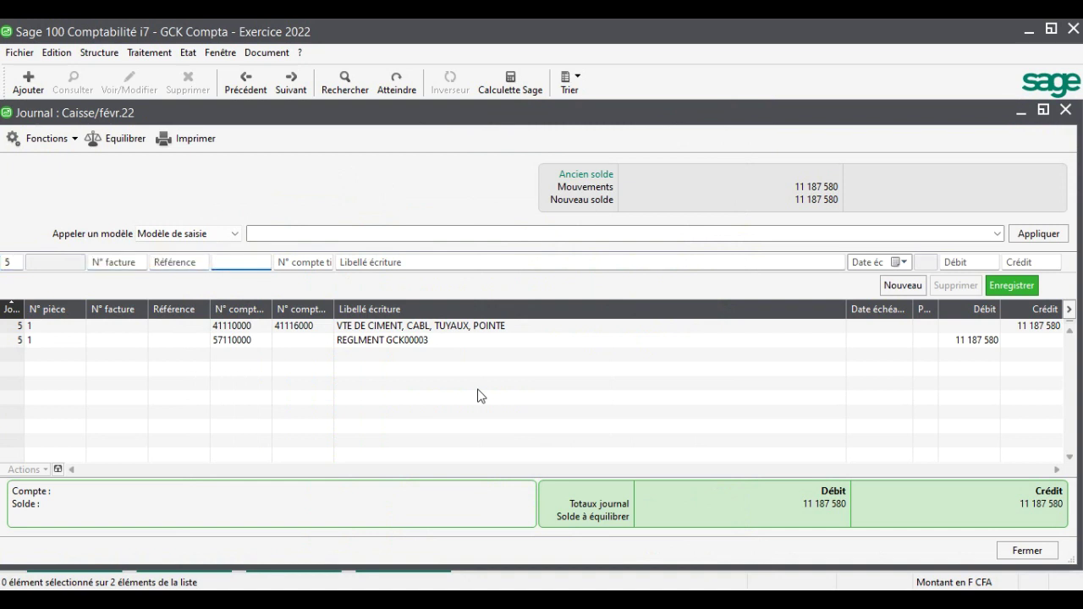
type("5")
type("13")
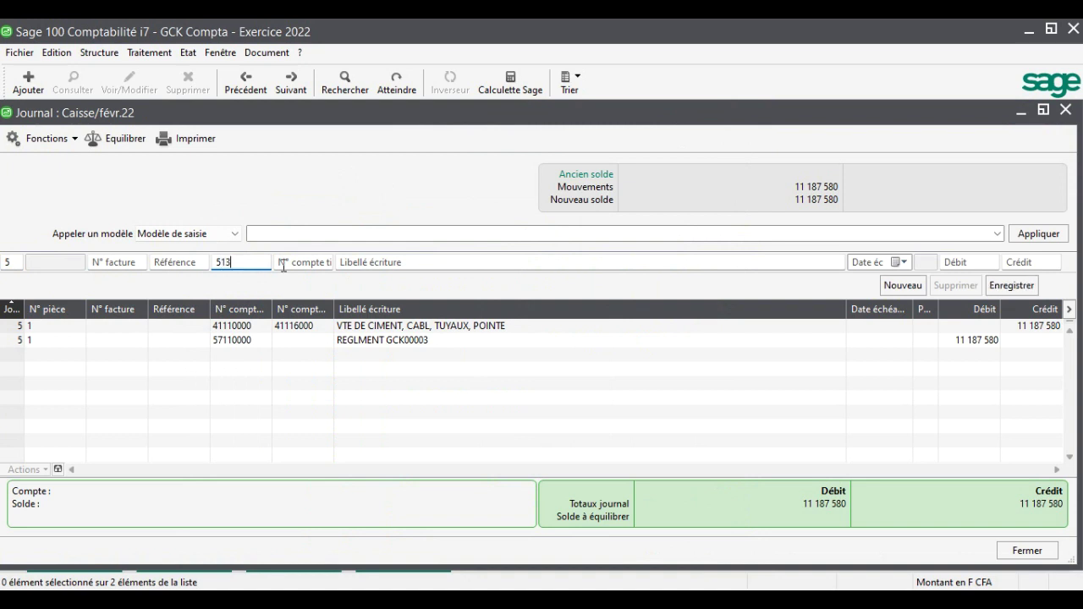
key("Tab")
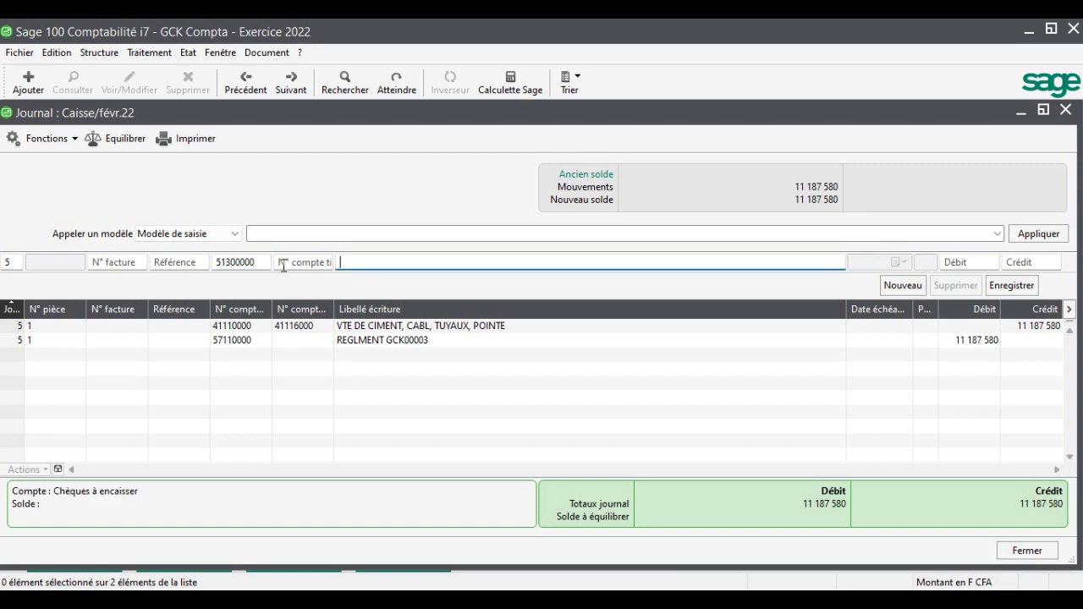
type("CHEQUE A ENCAIS")
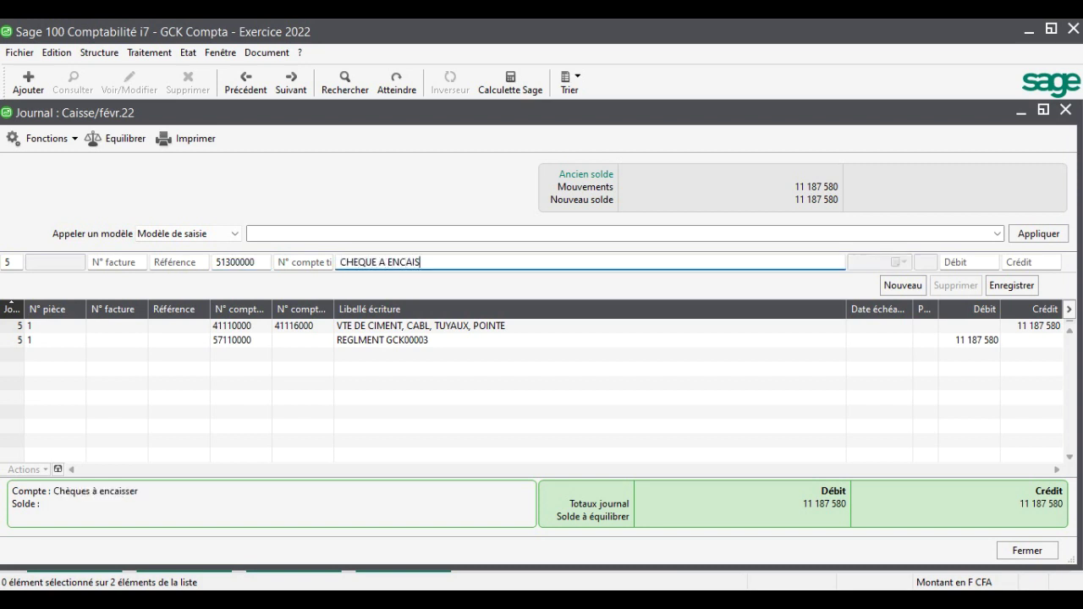
type("SER GCK0000")
type("1")
key("Tab")
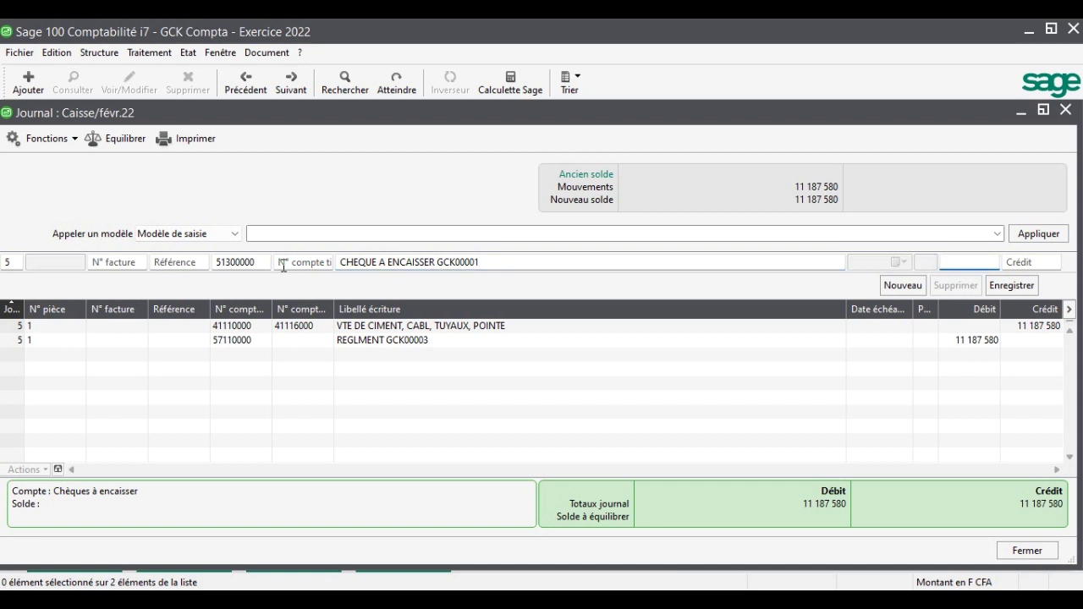
type("10249480")
key("Return")
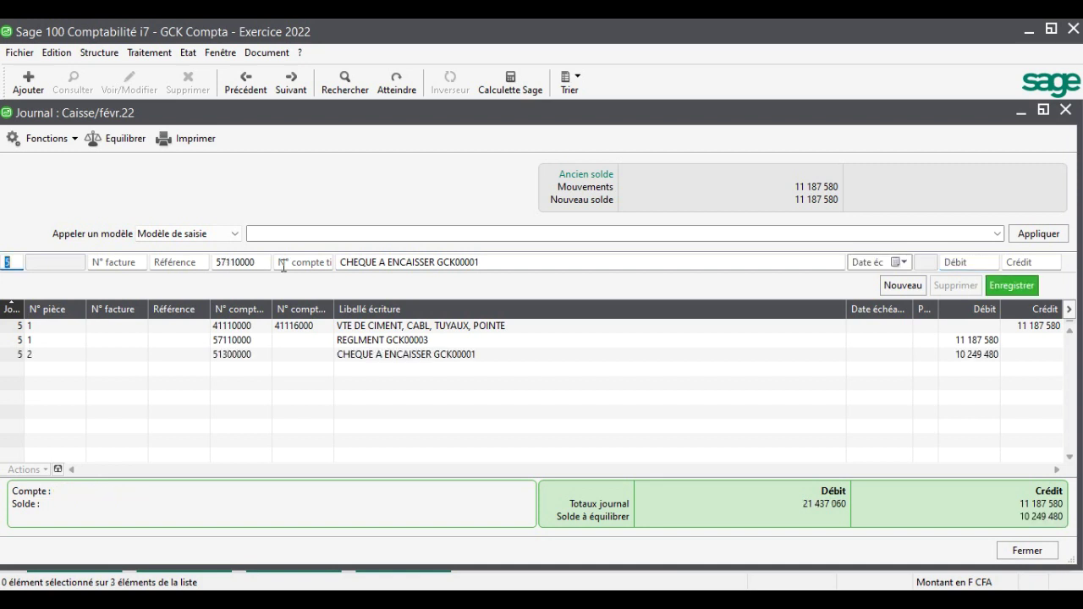
- Replace the proposed Caisse account on the counterpart line with third-party customer CIGA SARL, and record it with the proposed 10249480 credit
key("Tab")
key("Tab")
key("Tab")
key("Tab")
key("Tab")
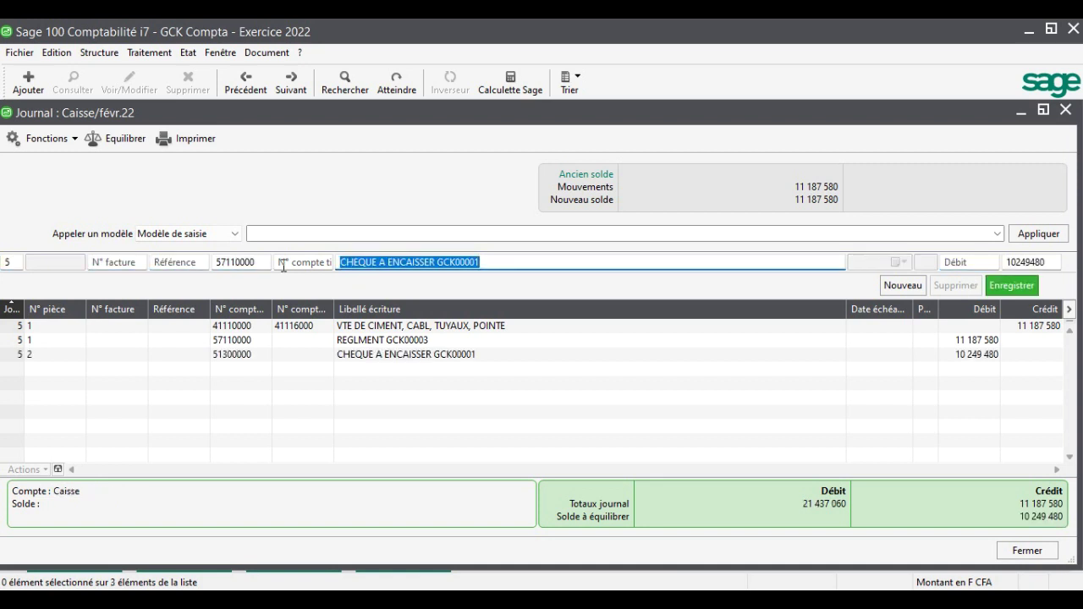
key("shift+Tab")
key("BackSpace")
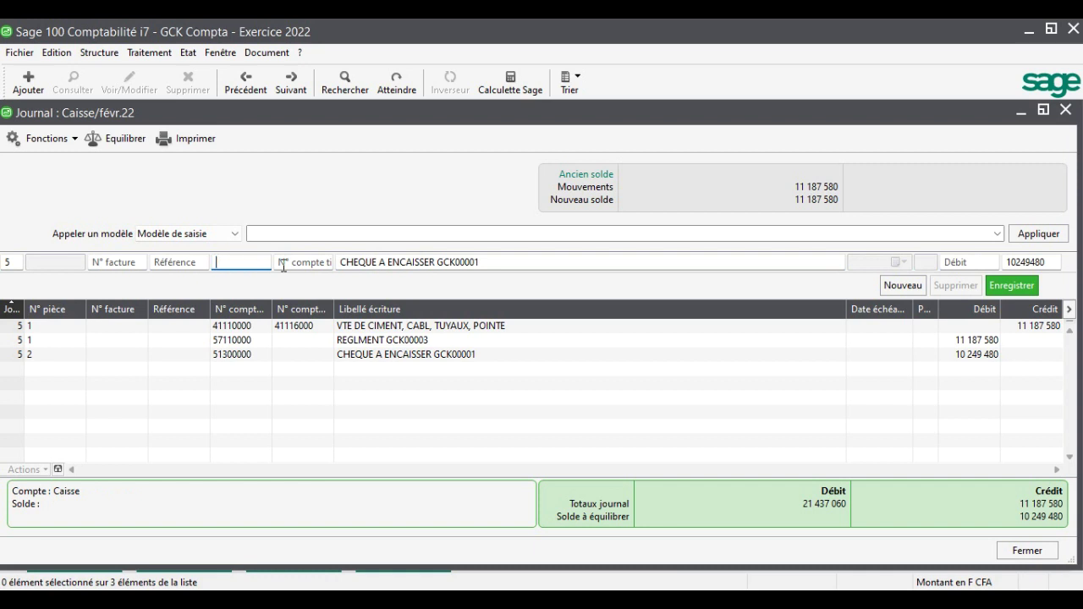
left_click(311, 259)
type("41")
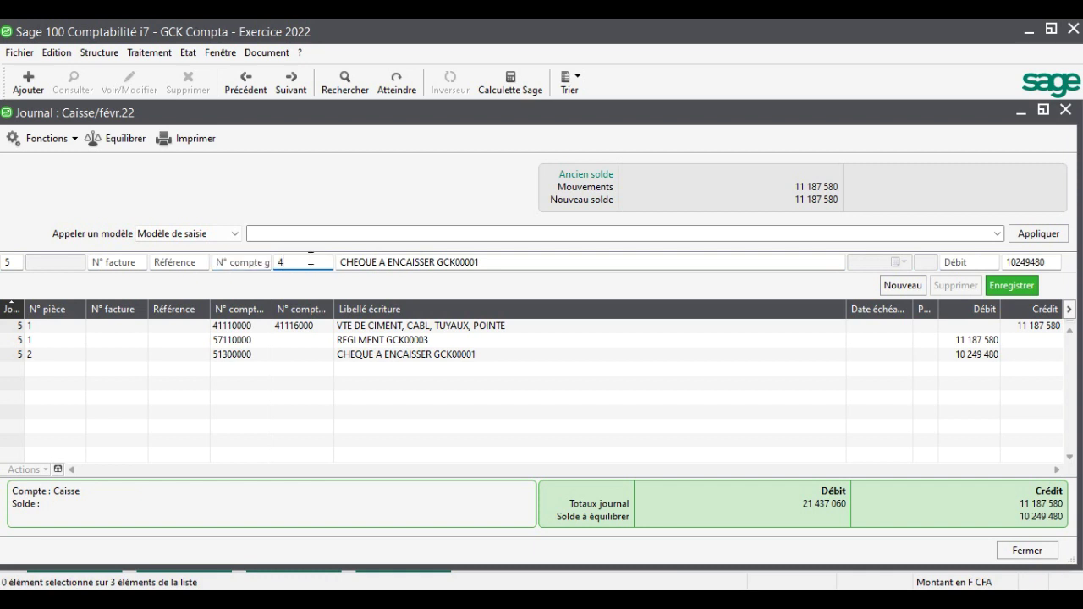
key("Tab")
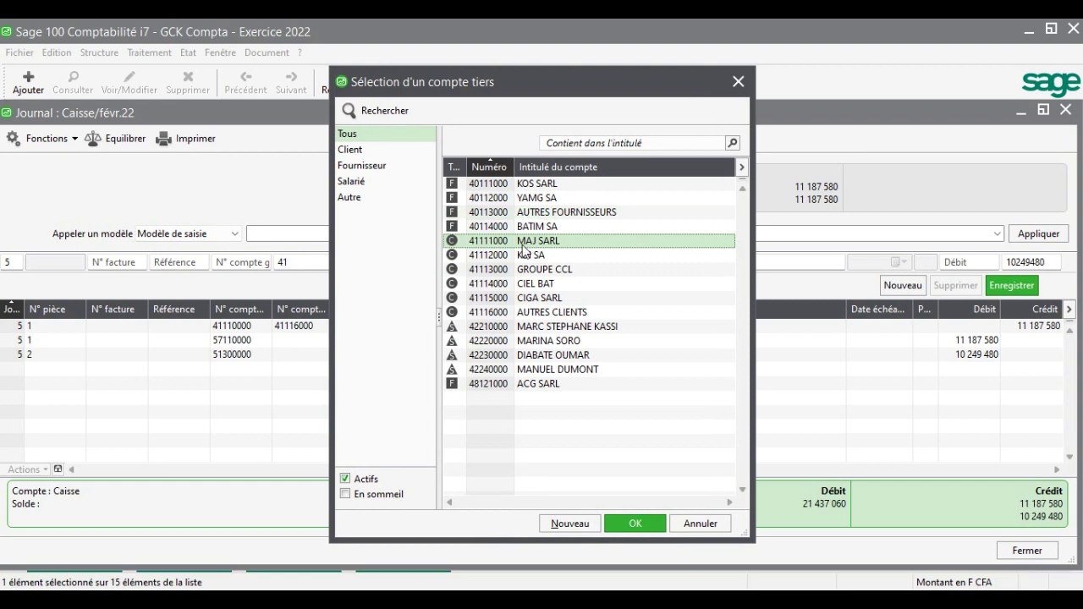
double_click(535, 298)
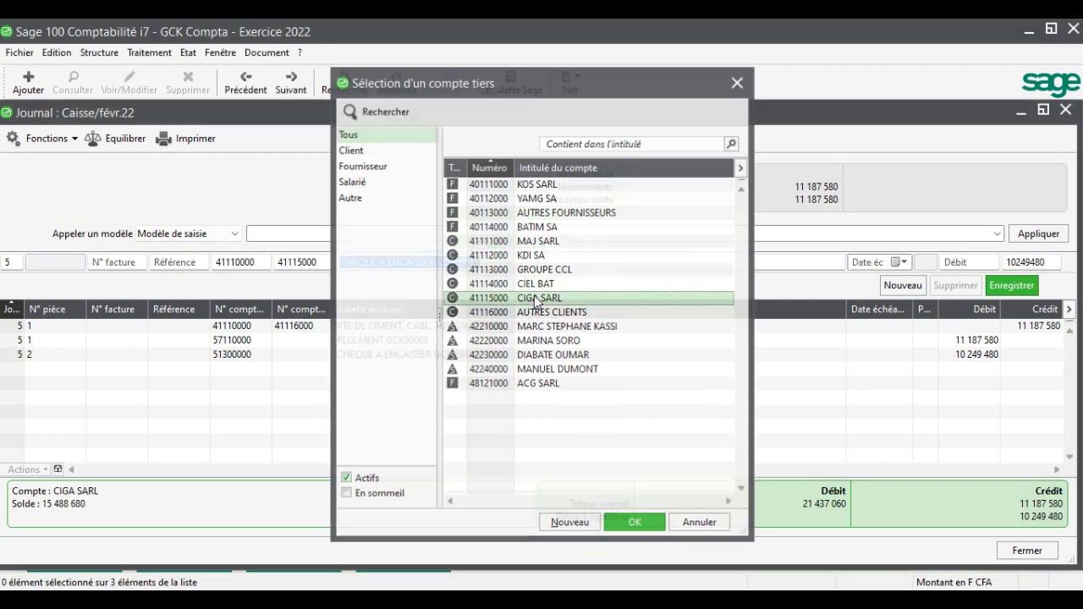
left_click(1013, 285)
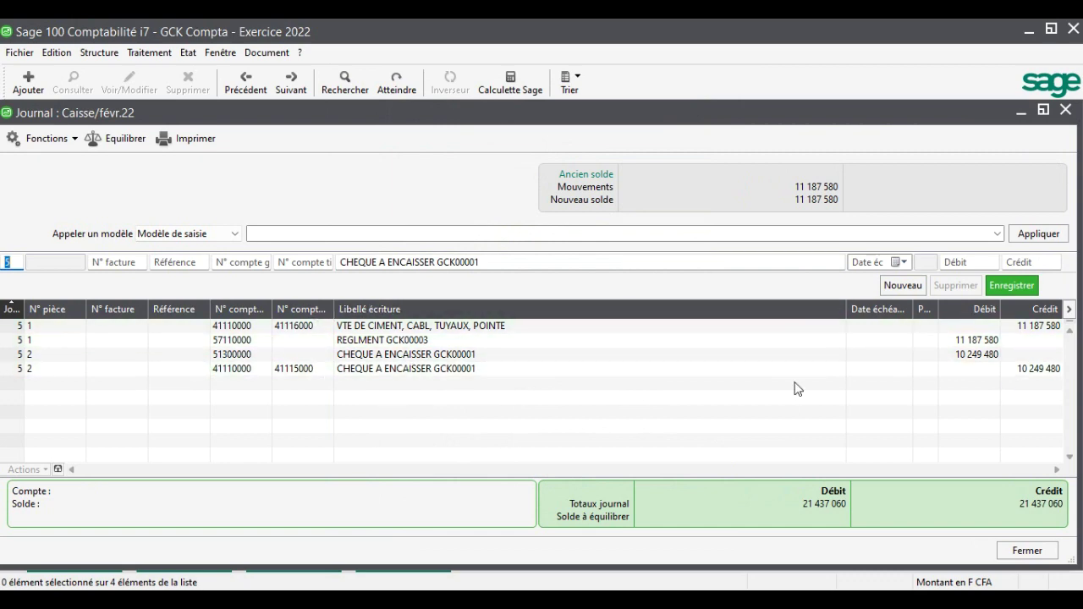
- Close the Caisse journal and open the février 2022 Banque Nationale d'Investissement journal in a maximized window
left_click(1025, 557)
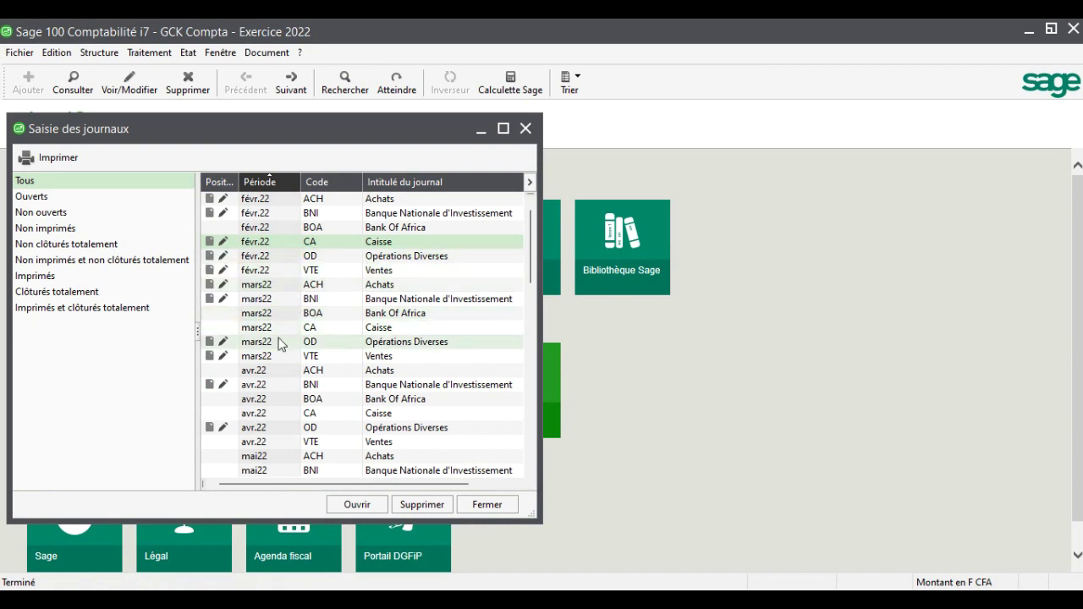
double_click(335, 210)
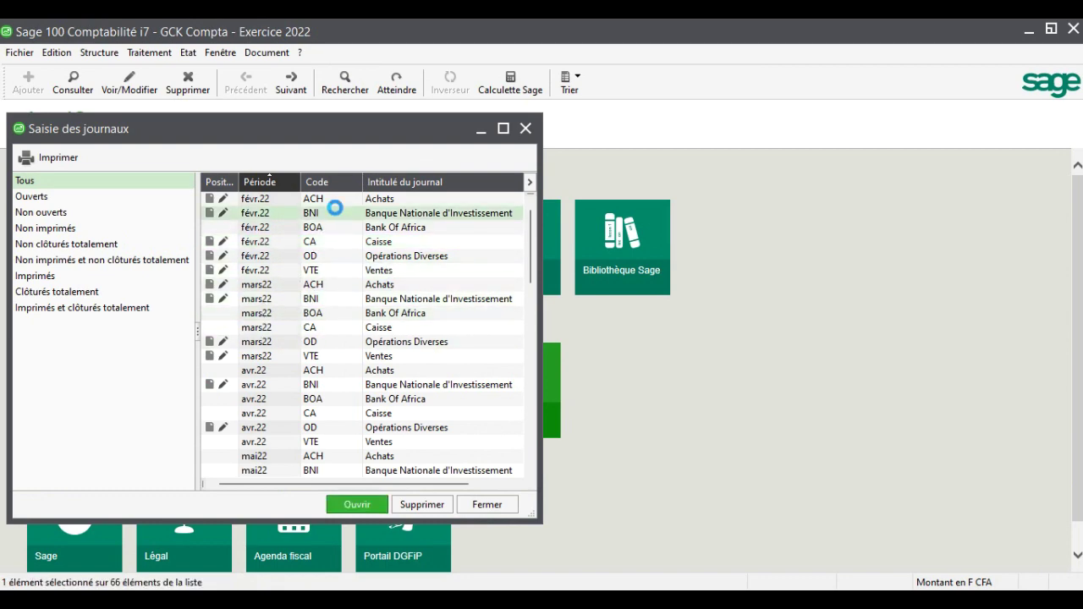
left_click(692, 114)
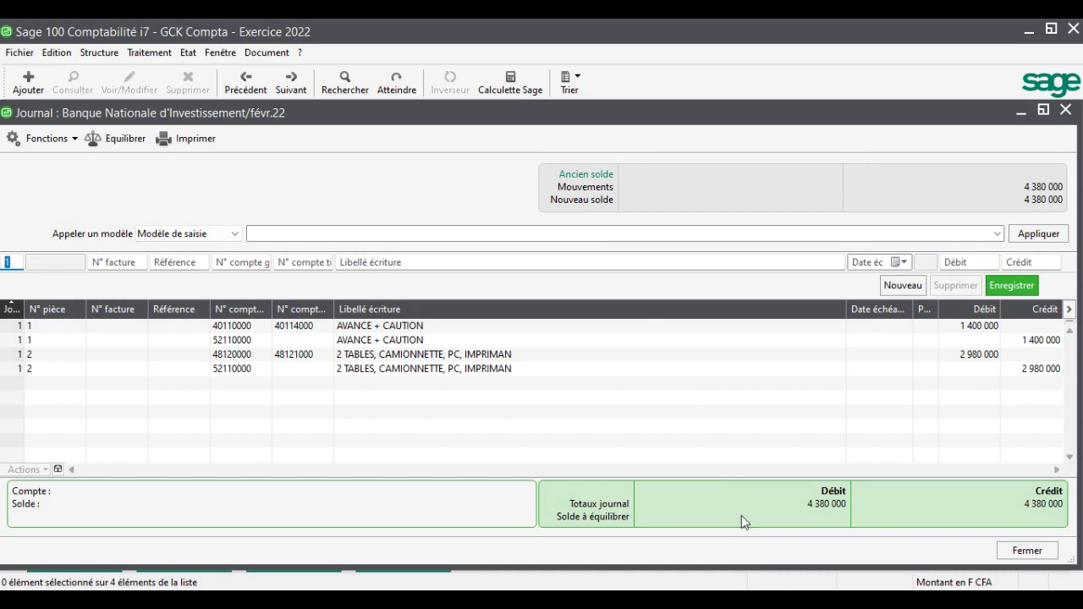
- Record a day 10 line on general account 514 labelled "CHEQUE A L'ENCAISSEMENT GCK00001" with a debit of 10249480
type("1")
key("Tab")
key("Tab")
key("Tab")
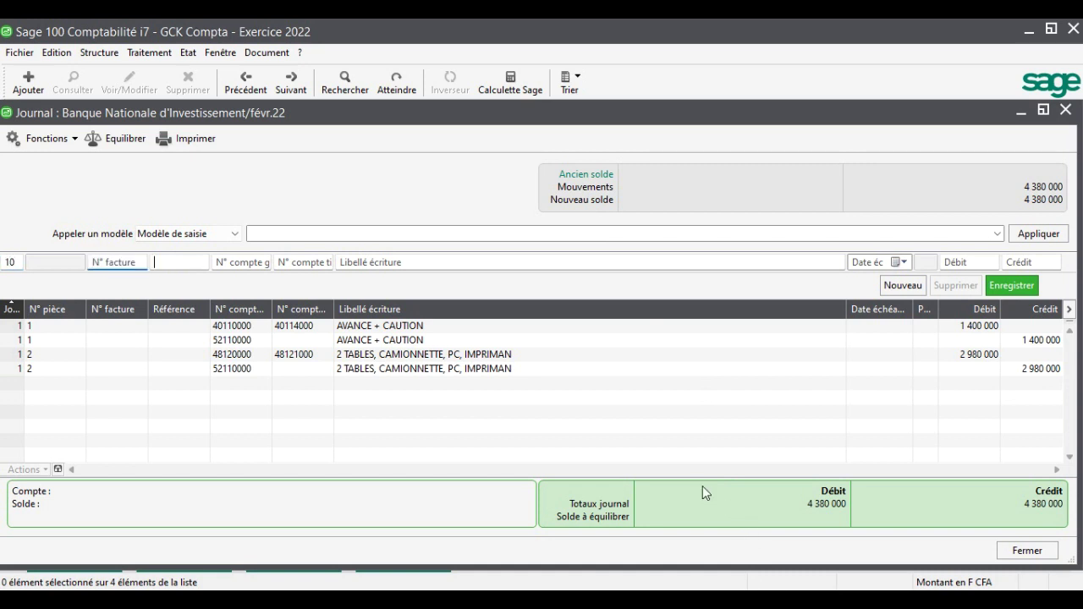
type("514")
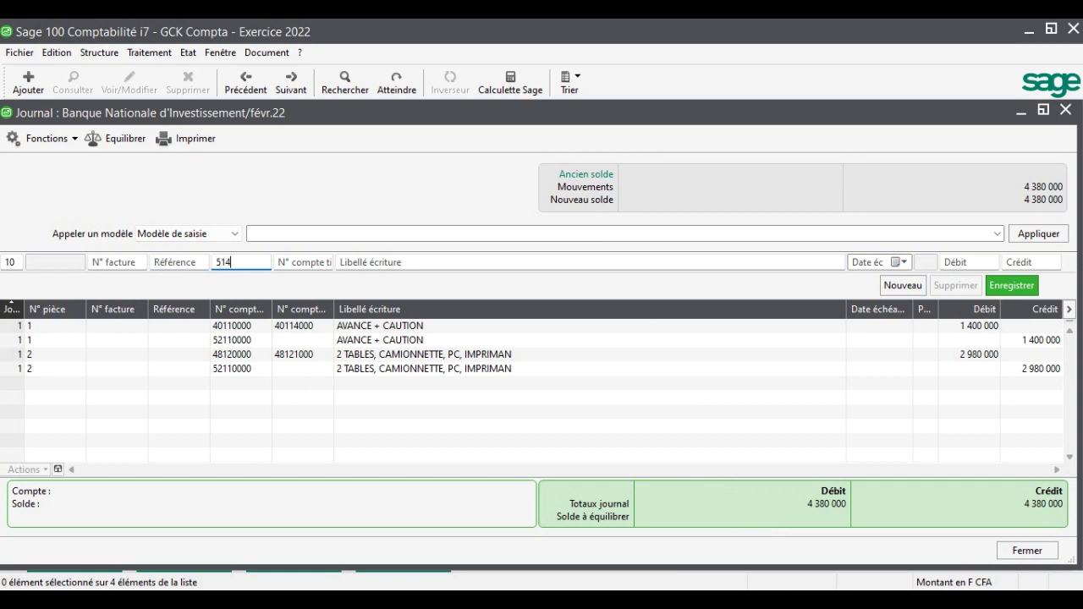
key("Tab")
type("CH")
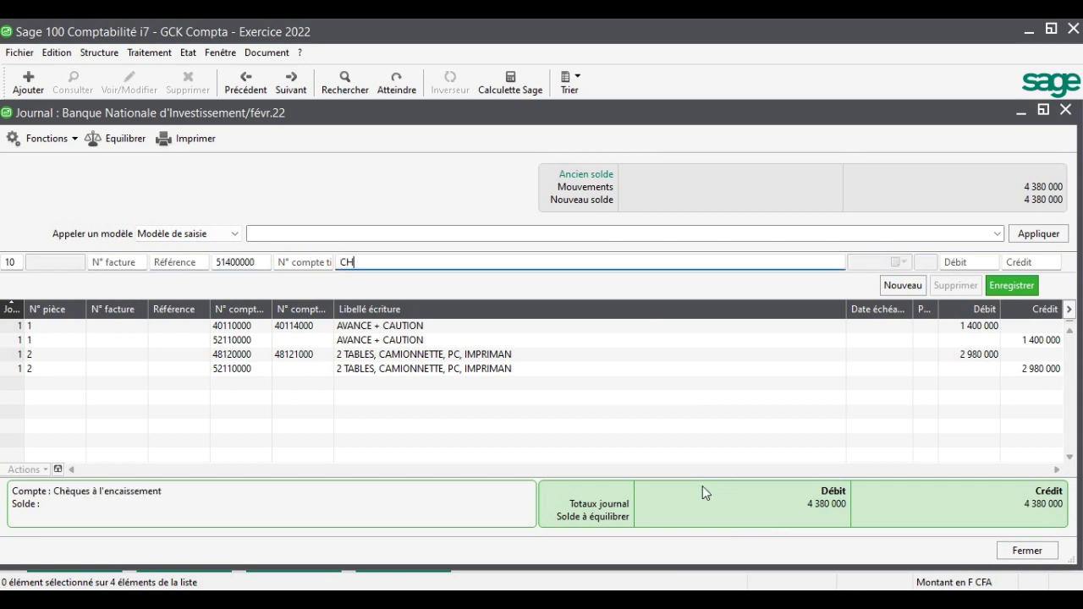
type("EQUE A L'ENCAISSEMENT GCK")
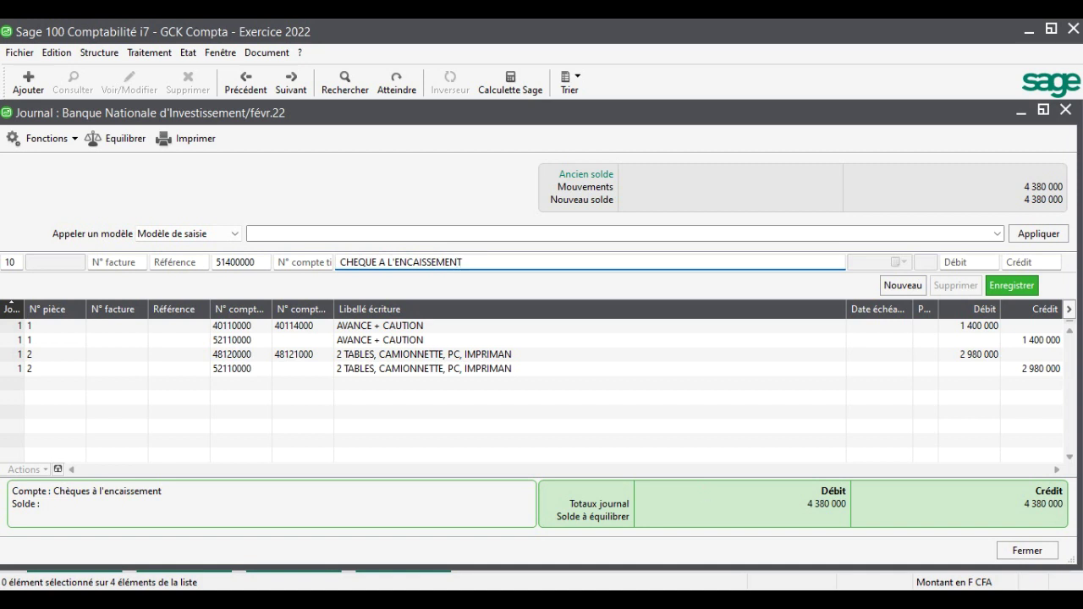
type("00001")
key("Tab")
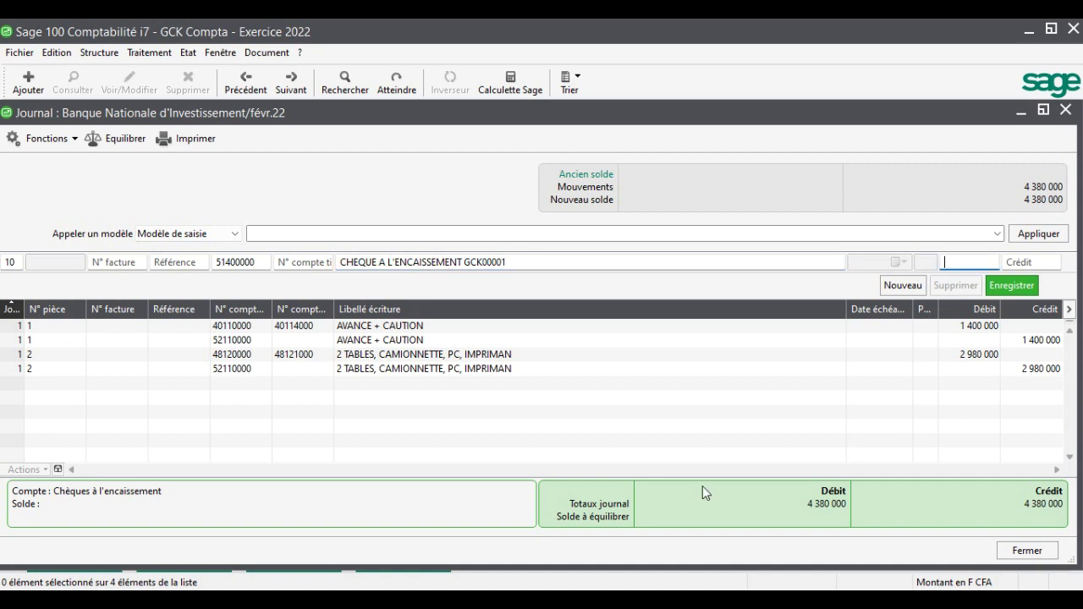
type("10249480")
key("Return")
- Finish recording the day 10 debit line of 10249480 and clear the general account proposed on its counterpart line
key("Tab")
key("Tab")
key("Tab")
key("Tab")
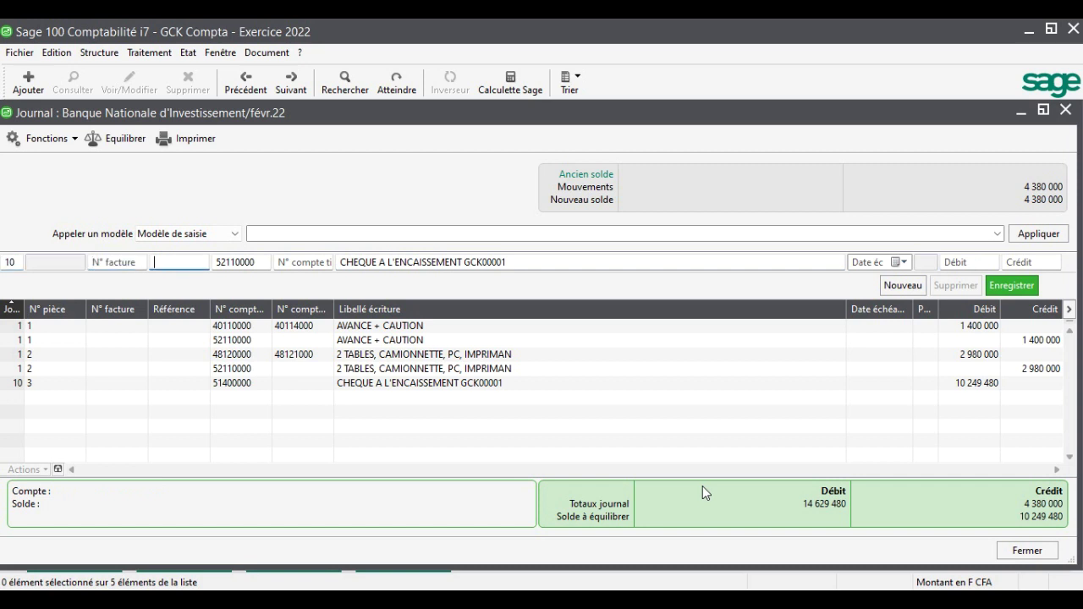
key("shift+Tab")
key("BackSpace")
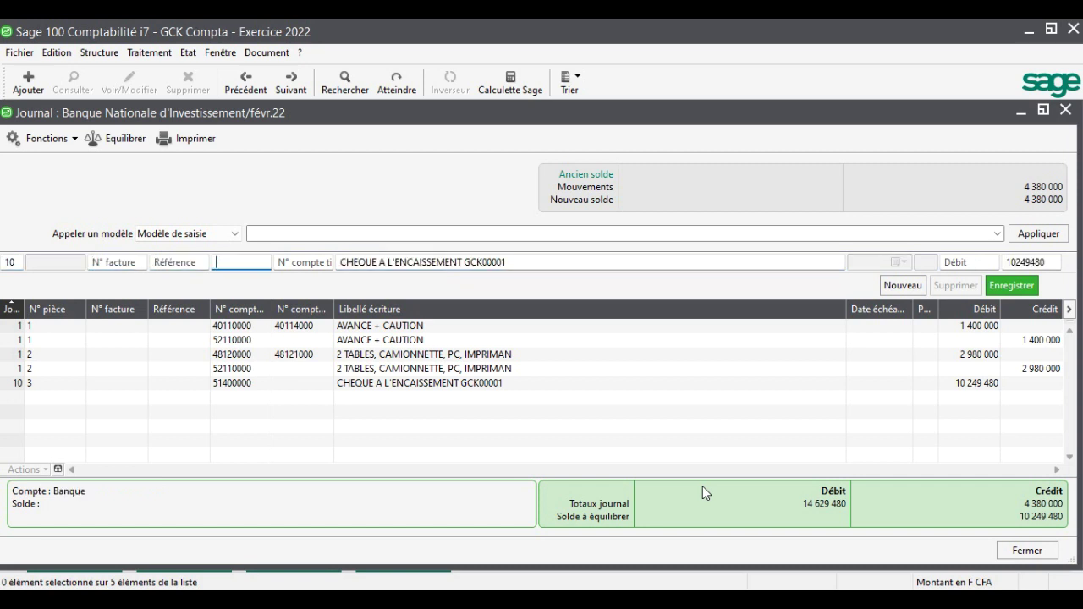
left_click(294, 266)
type("5")
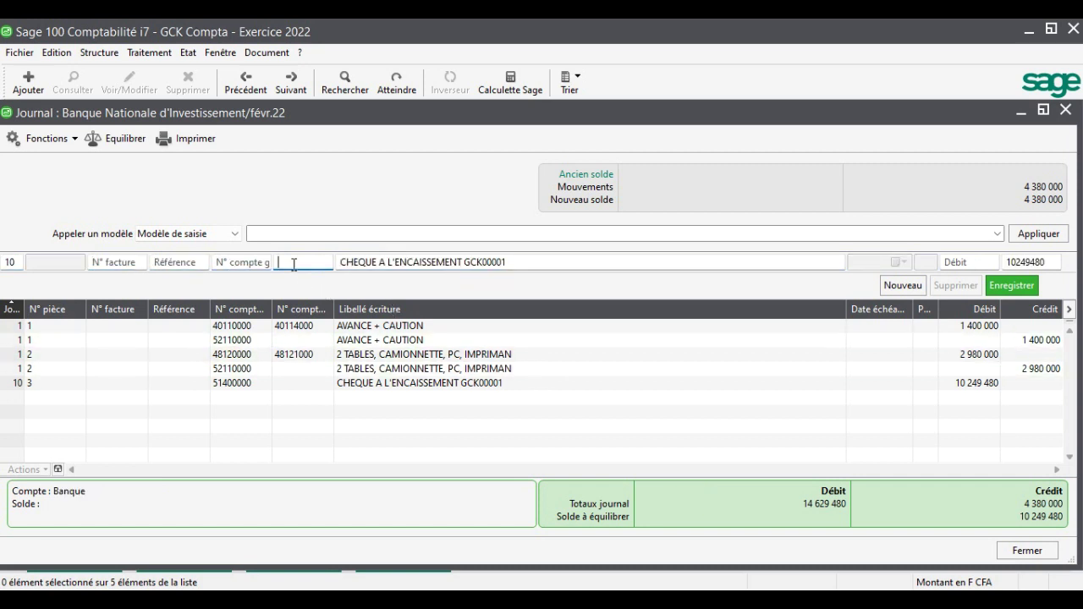
type("13")
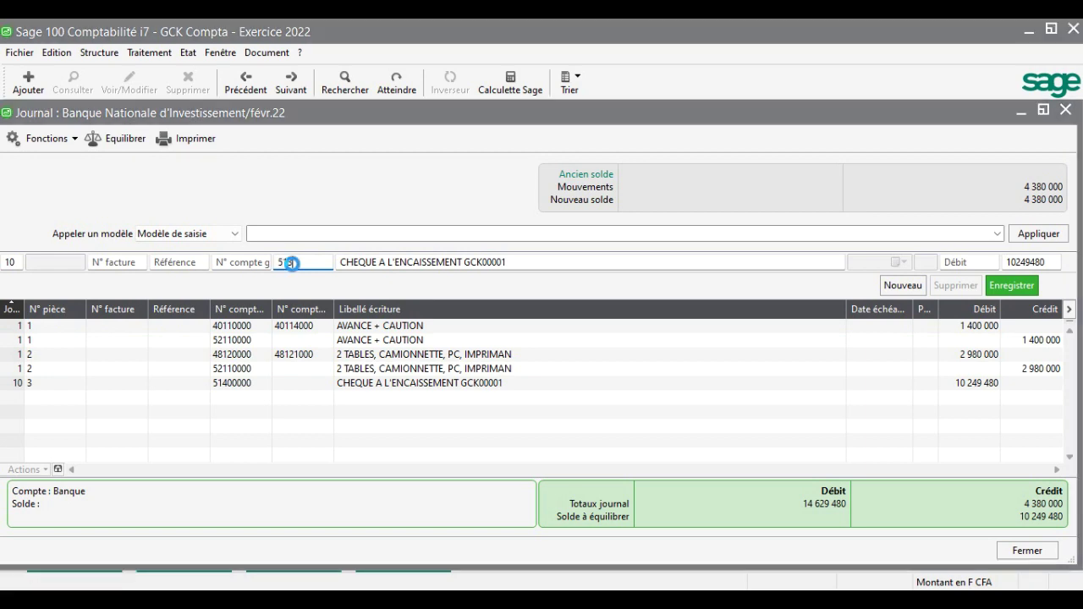
key("Tab")
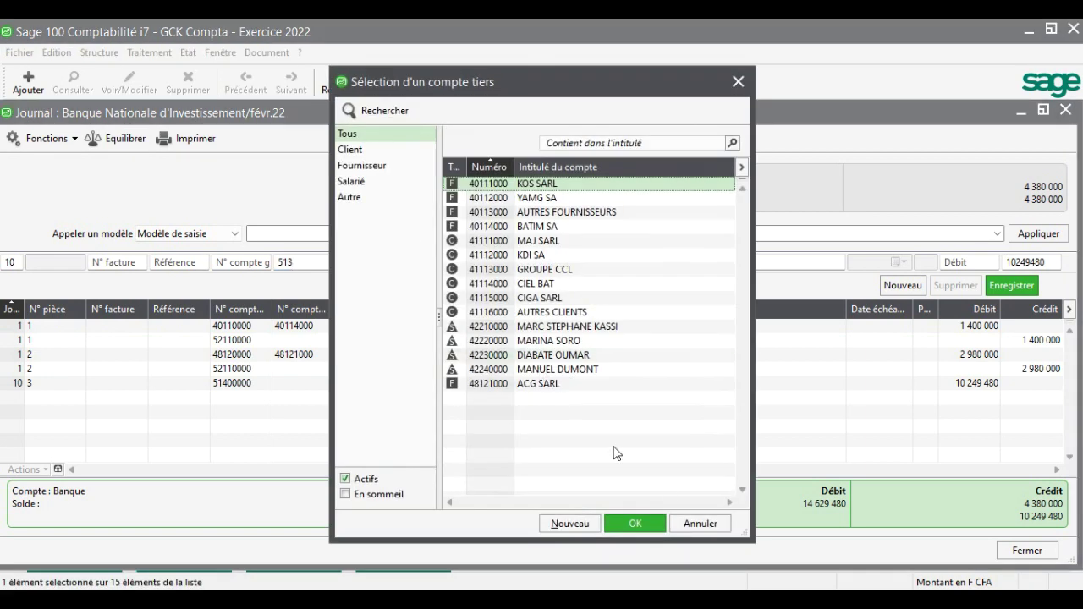
left_click(701, 523)
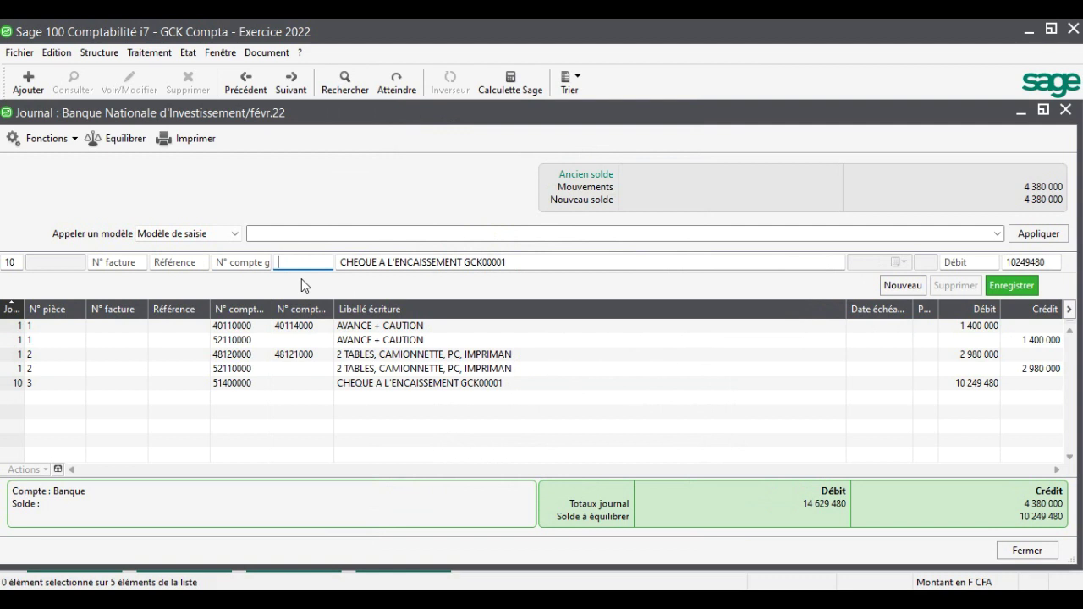
- Set the counterpart line's general account to 513 and record it with the proposed 10249480 credit
key("shift+Tab")
type("513")
key("Tab")
key("Return")
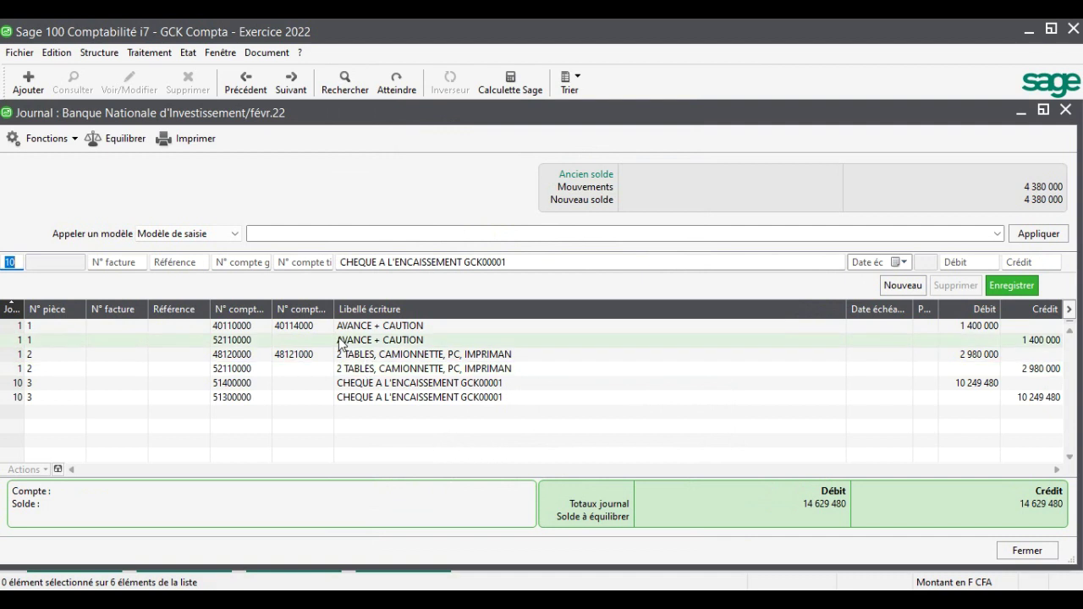
- Set the day of a new entry line to 15 and leave its invoice number and reference empty
type("1")
key("Tab")
key("Tab")
key("Tab")
key("Tab")
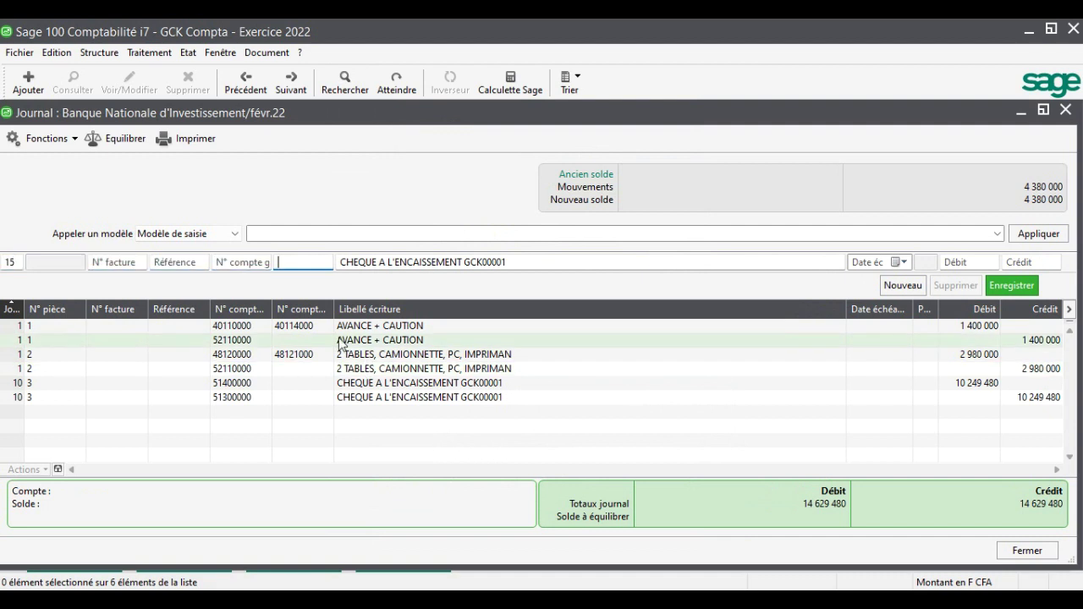
type("514")
key("BackSpace")
key("BackSpace")
key("BackSpace")
key("shift+Tab")
- Record the day 15 line on general account 514 labelled "VIREMENT GCK00001" with a credit of 10249480
type("514")
key("Tab")
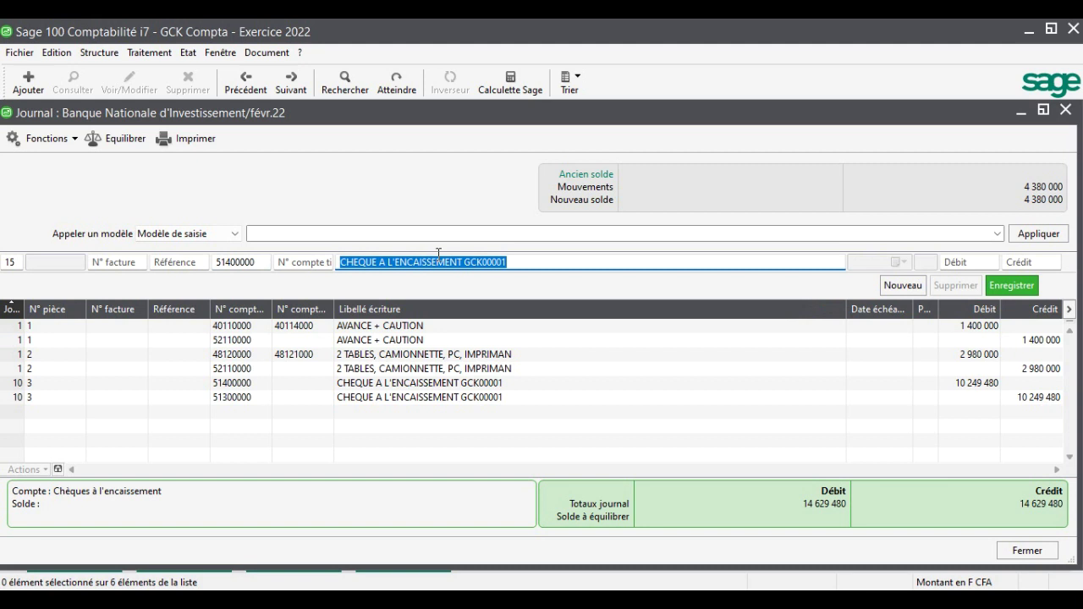
left_click_drag(462, 259, 228, 253)
type("V")
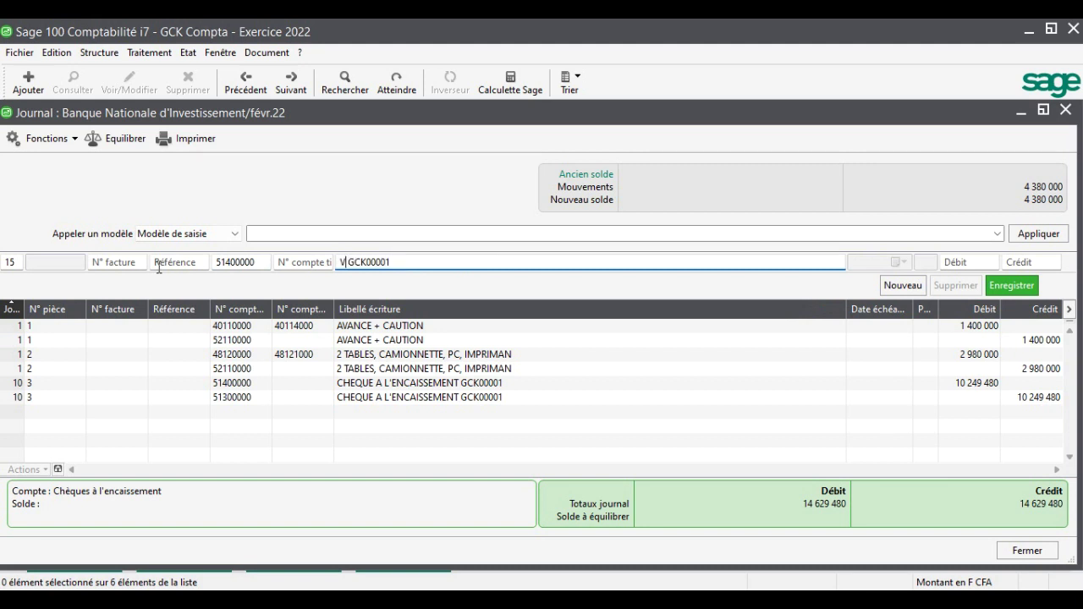
type("IREMENT")
key("Tab")
key("Tab")
type("1")
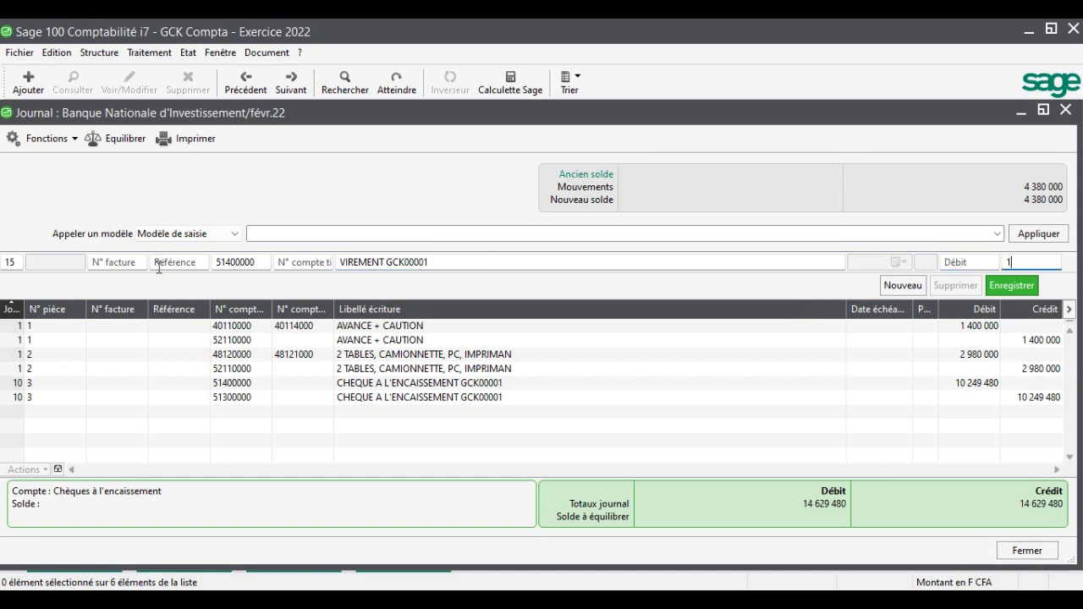
type("024948")
key("Return")
- Record the counterpart line on proposed account 52110000, labelled "VIREMENT GCK00001", with the proposed 10249480 debit
key("Tab")
key("Tab")
key("Tab")
key("Tab")
type("E")
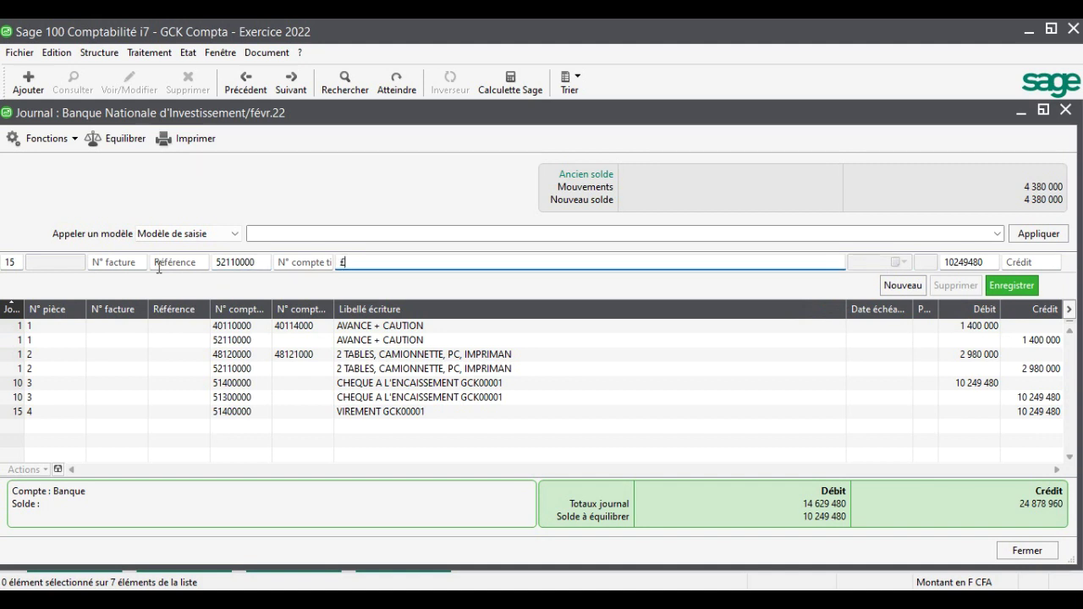
left_click(360, 412)
left_click(515, 268)
key("Return")
key("Tab")
key("Tab")
key("Tab")
key("Tab")
key("Tab")
key("Tab")
key("Return")
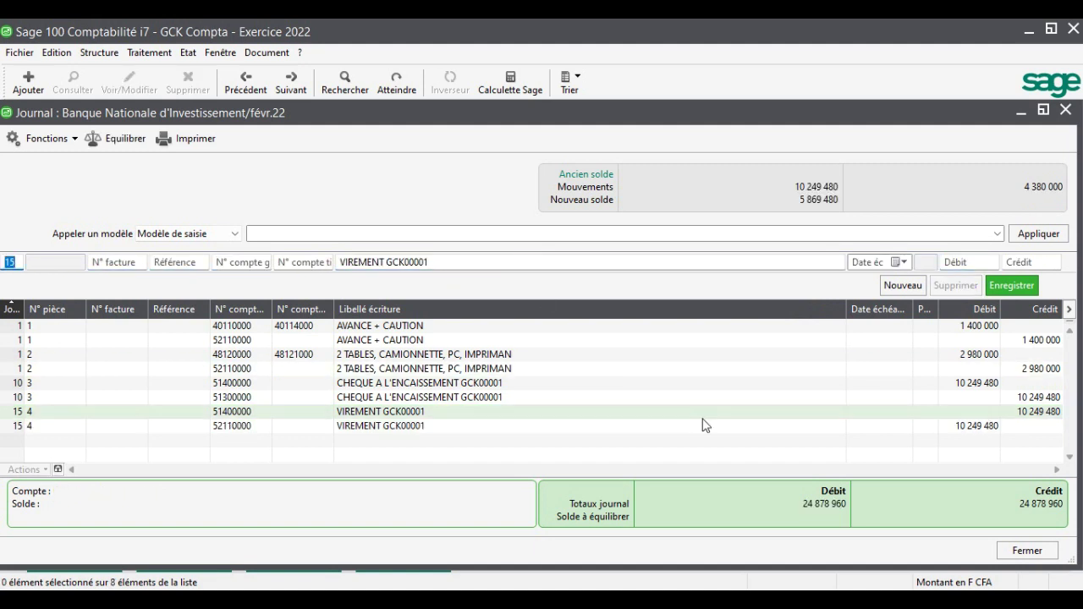
- Close the Banque Nationale d'Investissement journal and open the février 2022 Caisse journal in a maximized window
left_click(1028, 551)
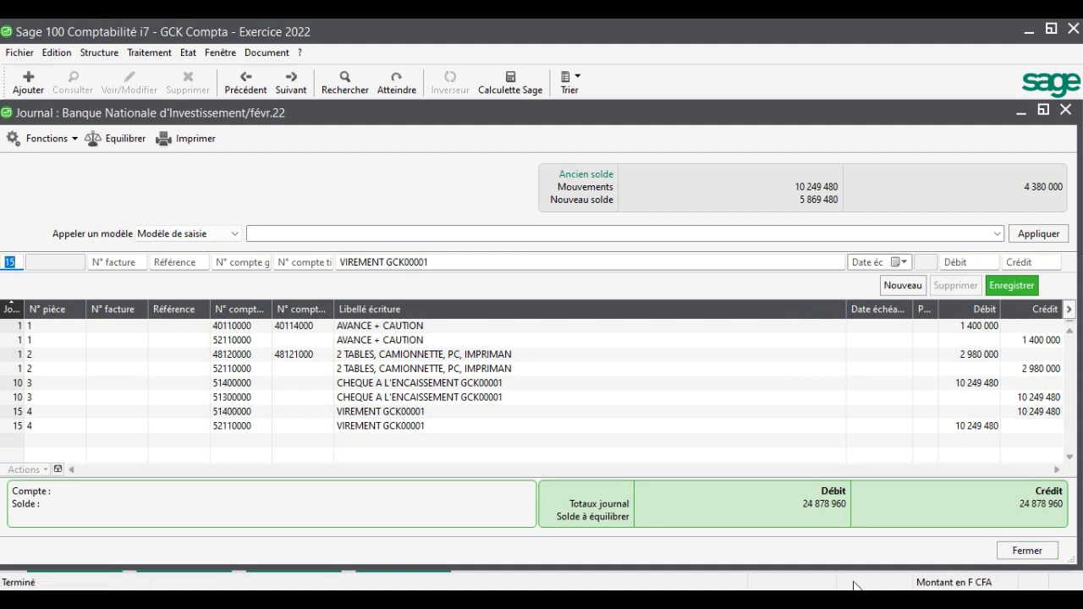
left_click(717, 525)
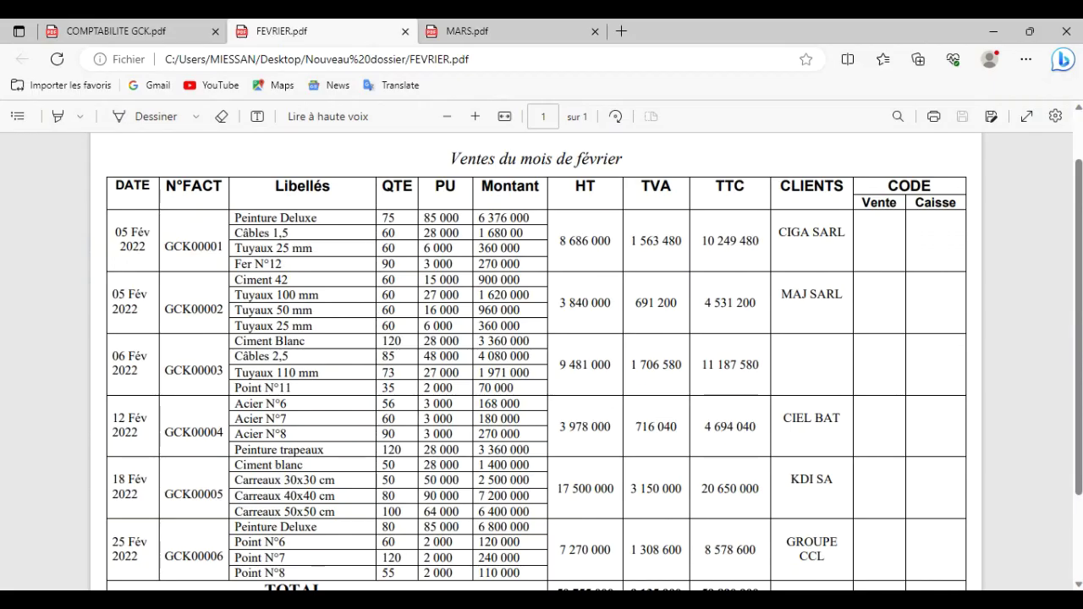
key("alt+Tab")
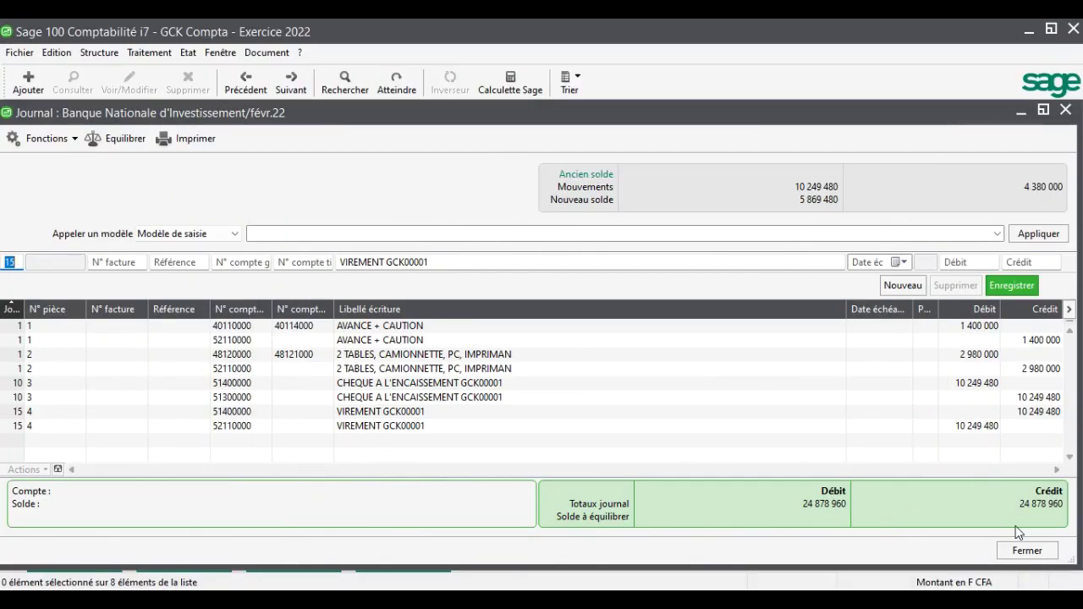
left_click(1026, 550)
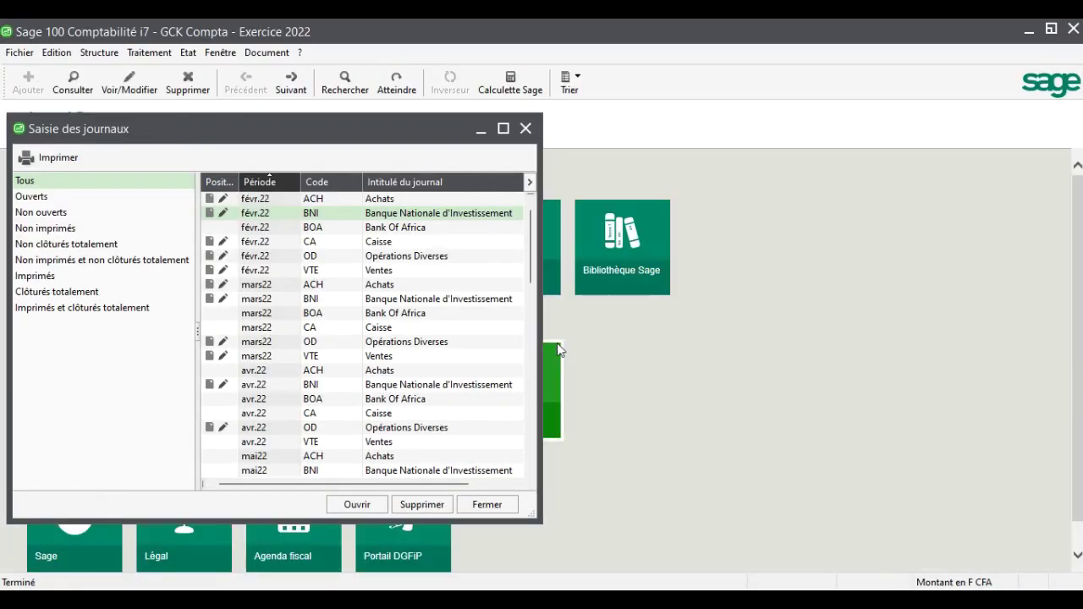
left_click(529, 244)
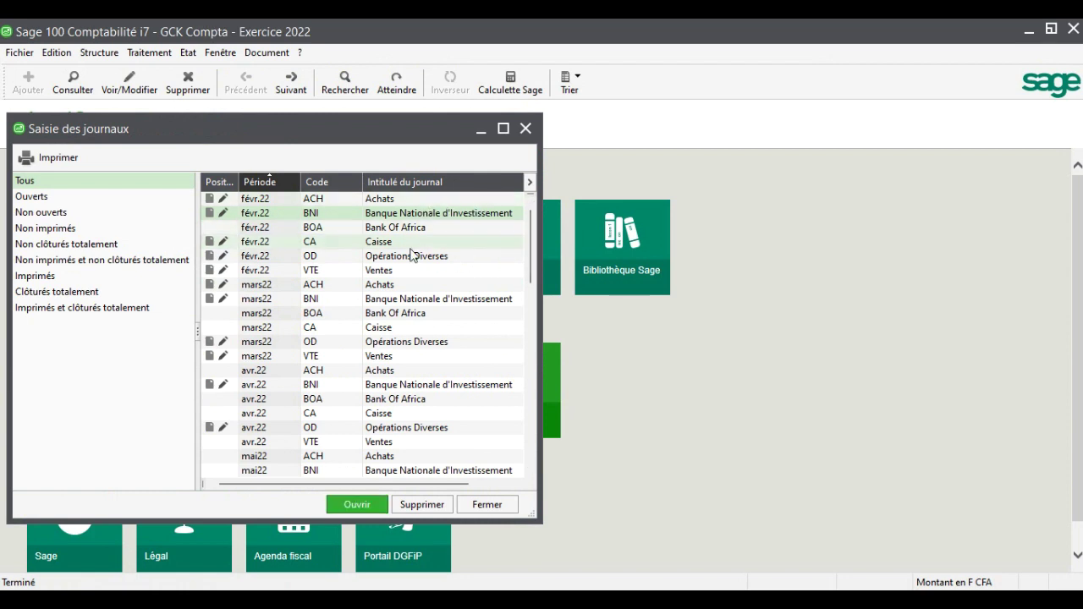
double_click(353, 243)
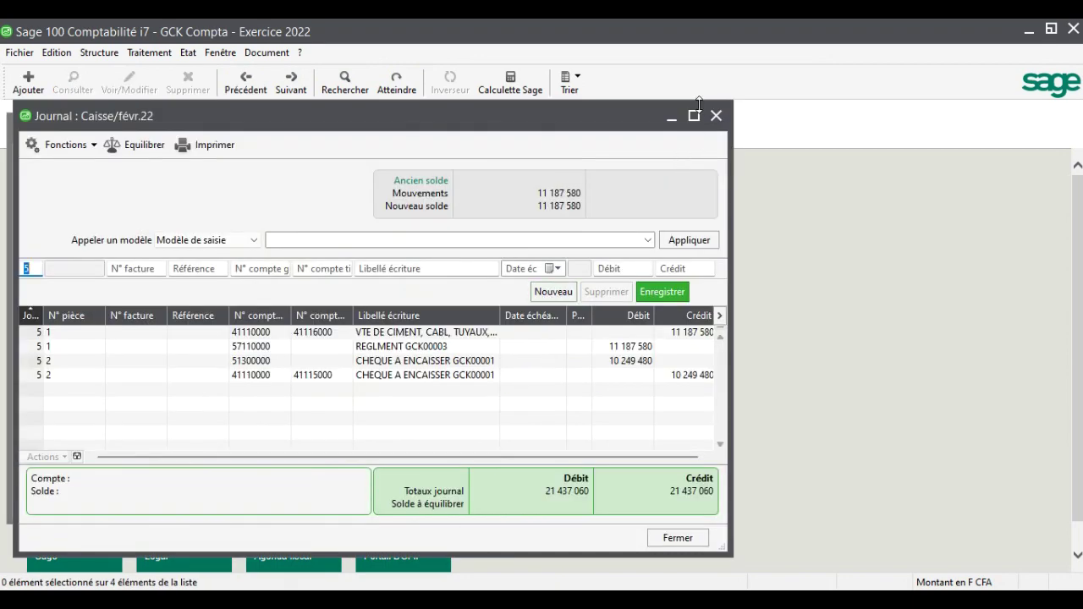
left_click(695, 116)
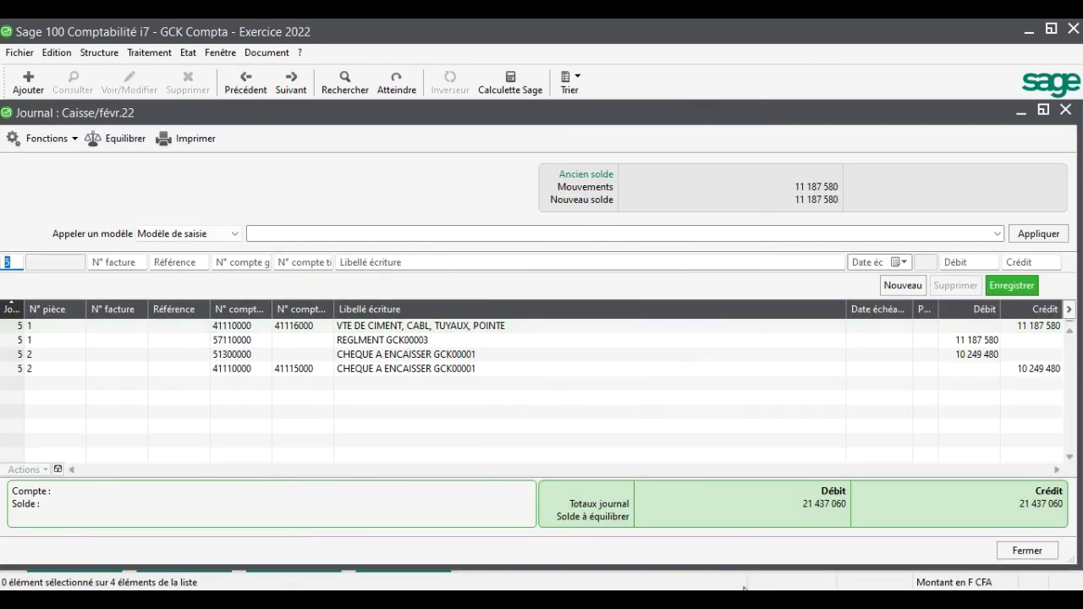
- Switch to FEVRIER.pdf to review the February sales invoices, and consult the Word scheme of accounts 513, 514 and 5211 with their dates
key("alt+Tab")
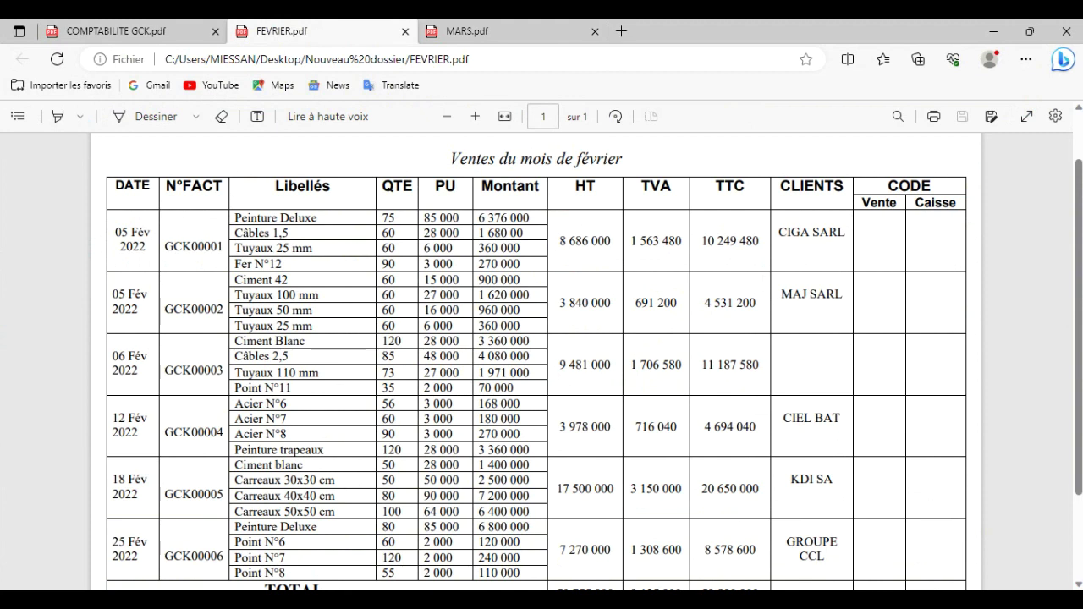
scroll(703, 448, "down", 1)
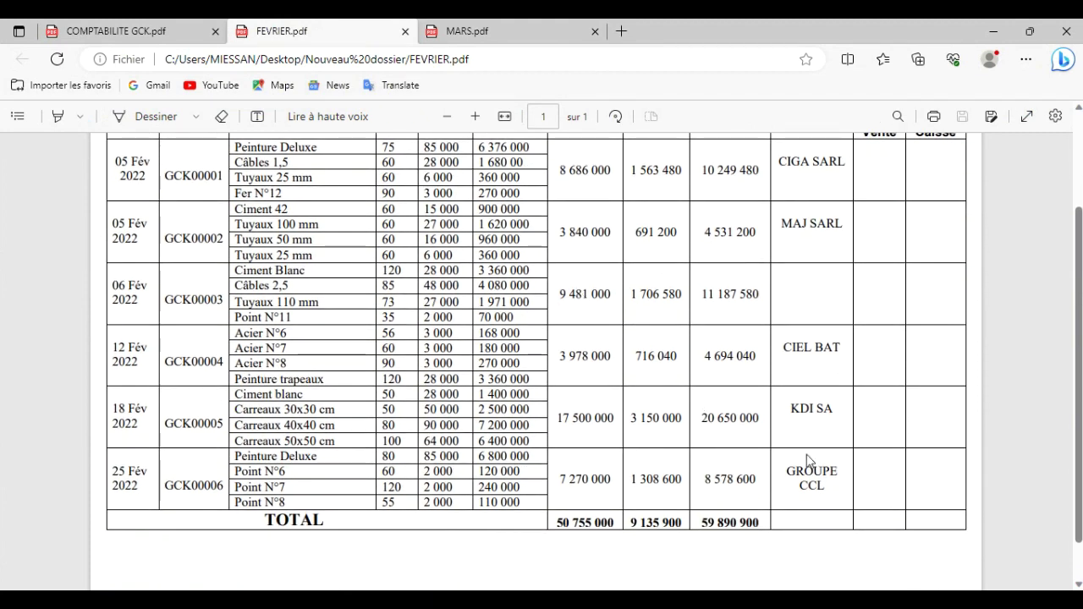
scroll(804, 386, "up", 2)
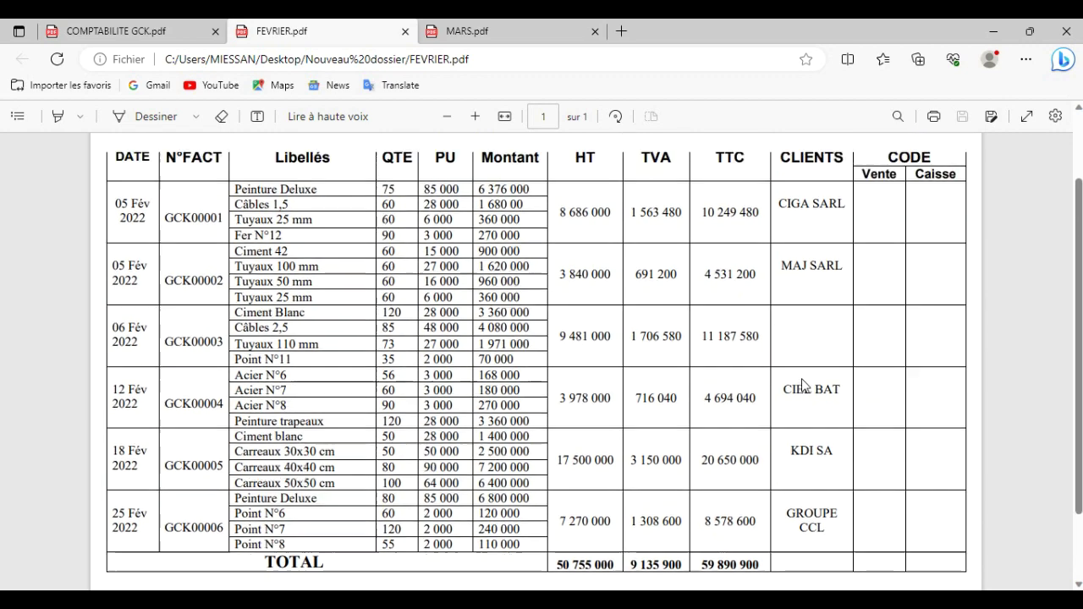
scroll(795, 415, "down", 1)
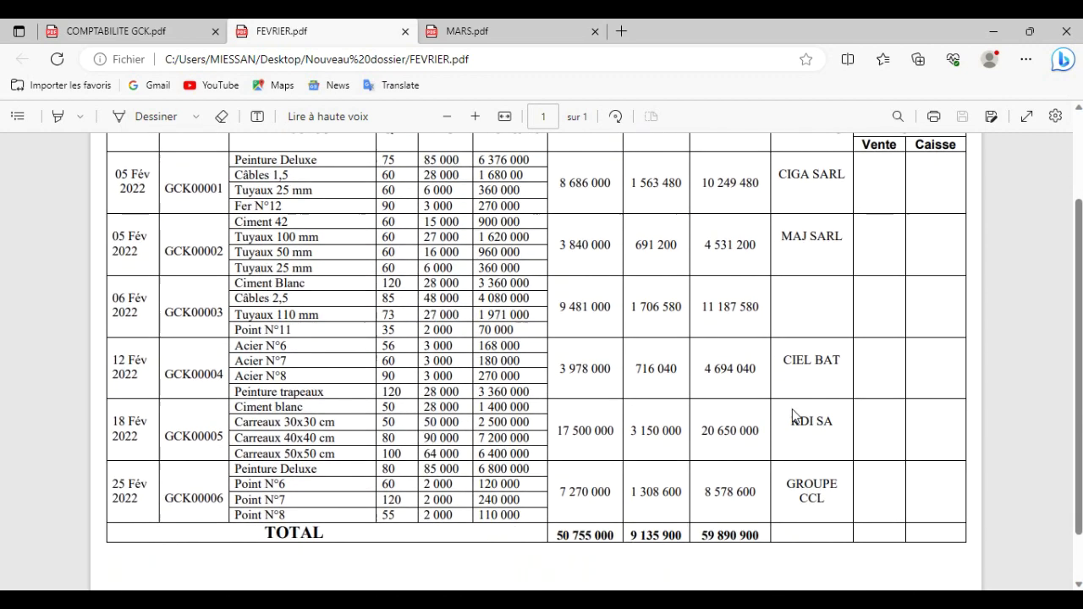
scroll(793, 415, "up", 1)
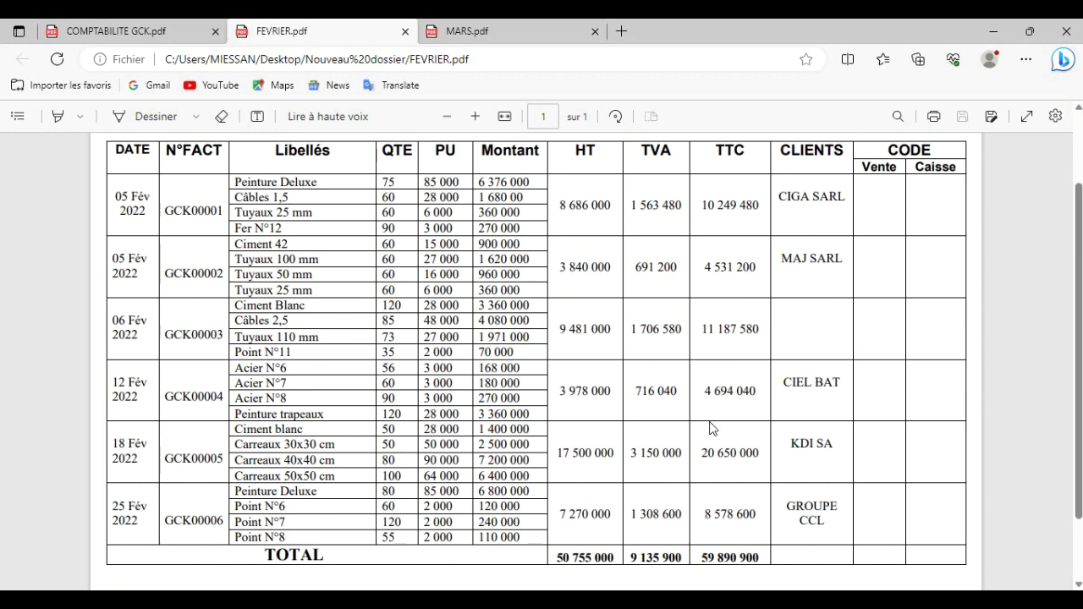
scroll(515, 442, "down", 2)
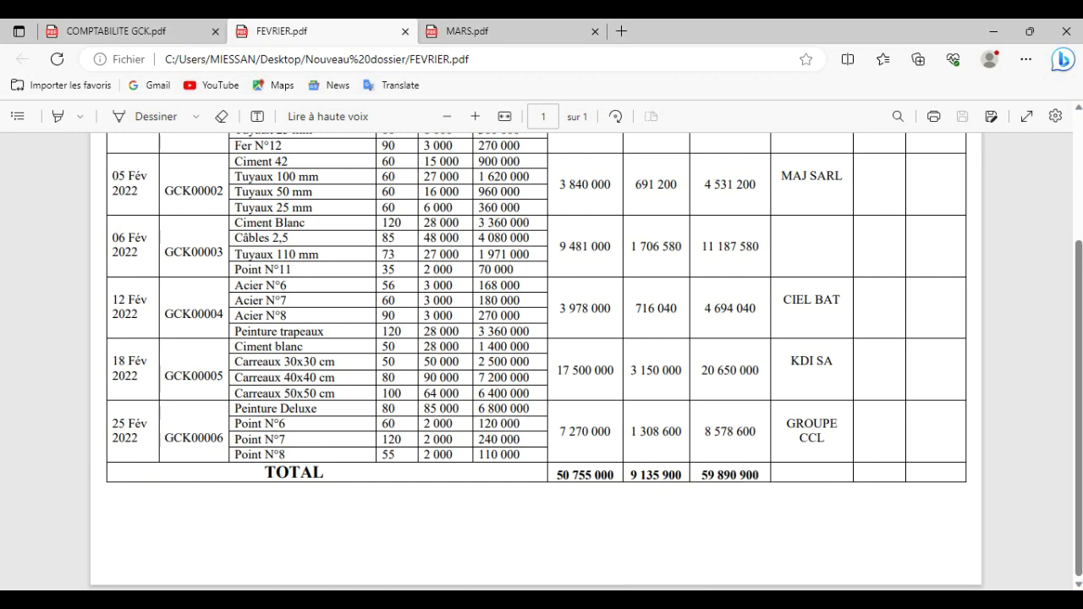
left_click(752, 601)
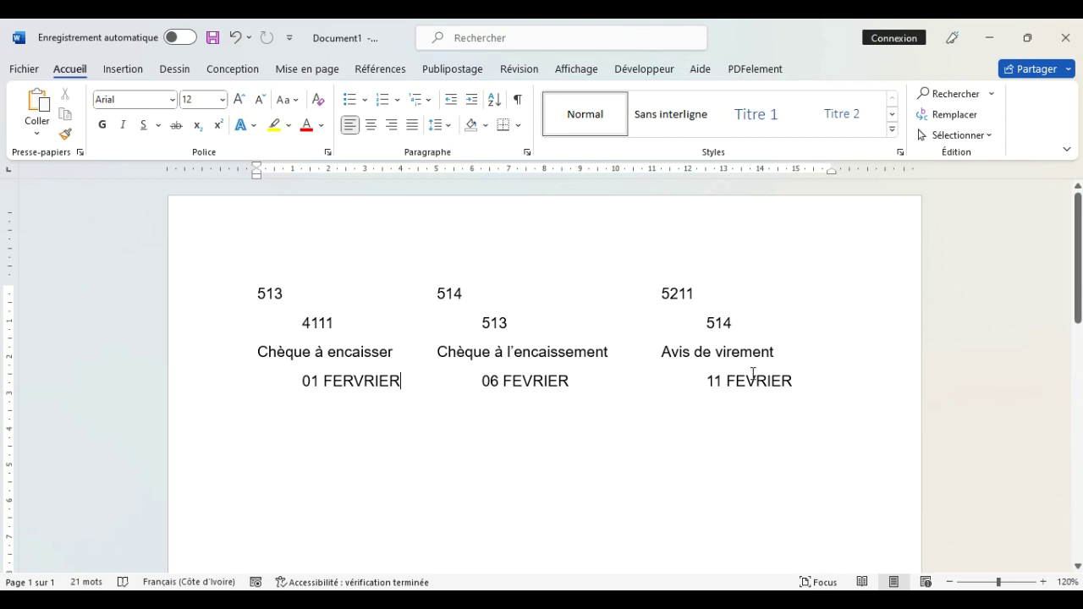
left_click(989, 37)
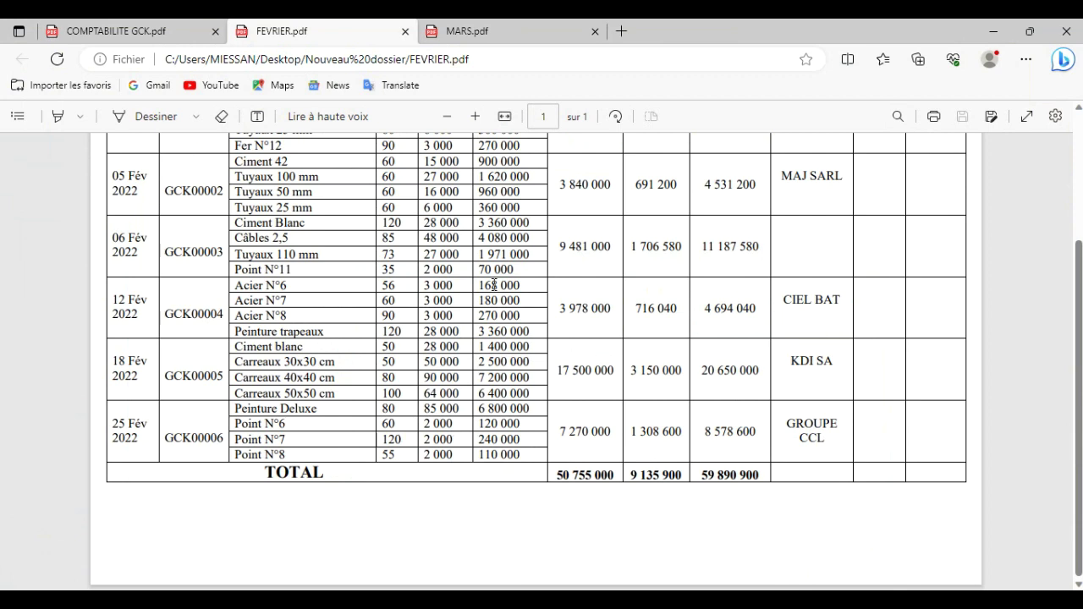
- Examine the March sales invoices, amounts and customers in MARS.pdf
left_click(514, 27)
scroll(570, 337, "down", 3)
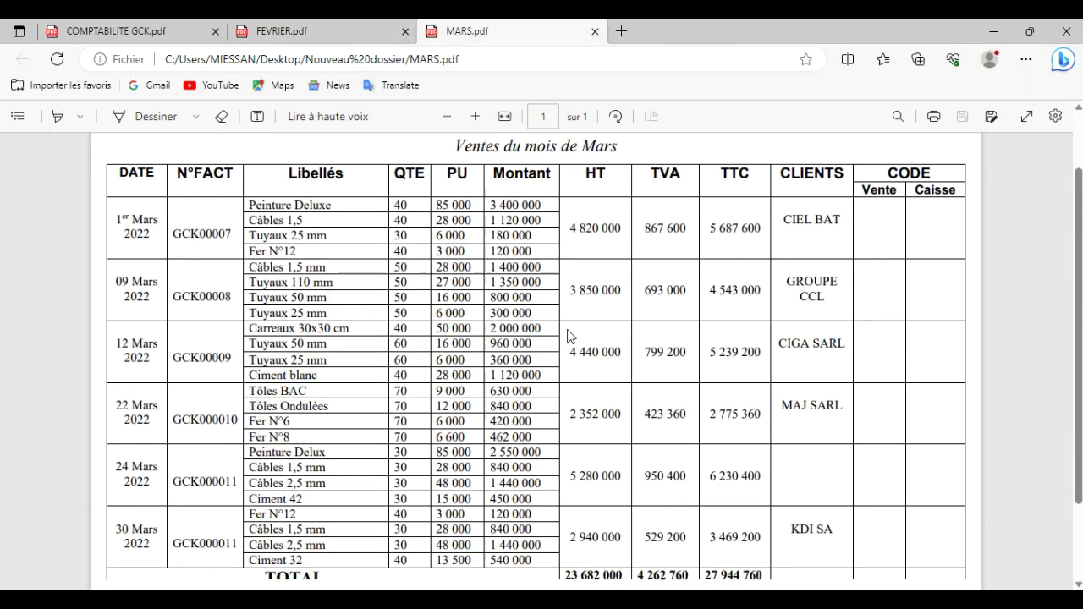
scroll(570, 336, "down", 1)
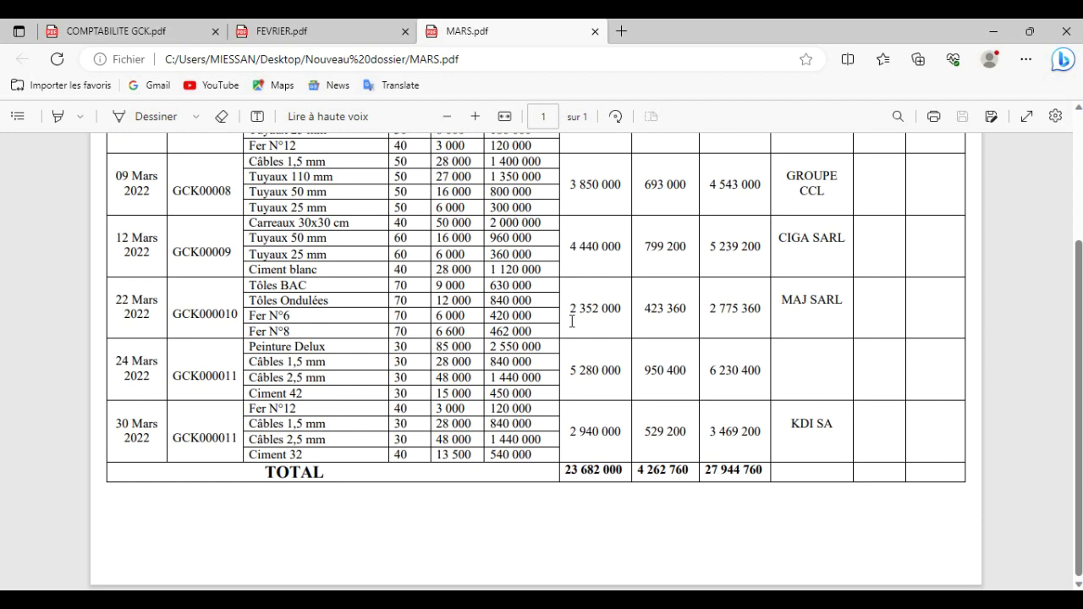
scroll(580, 310, "up", 3)
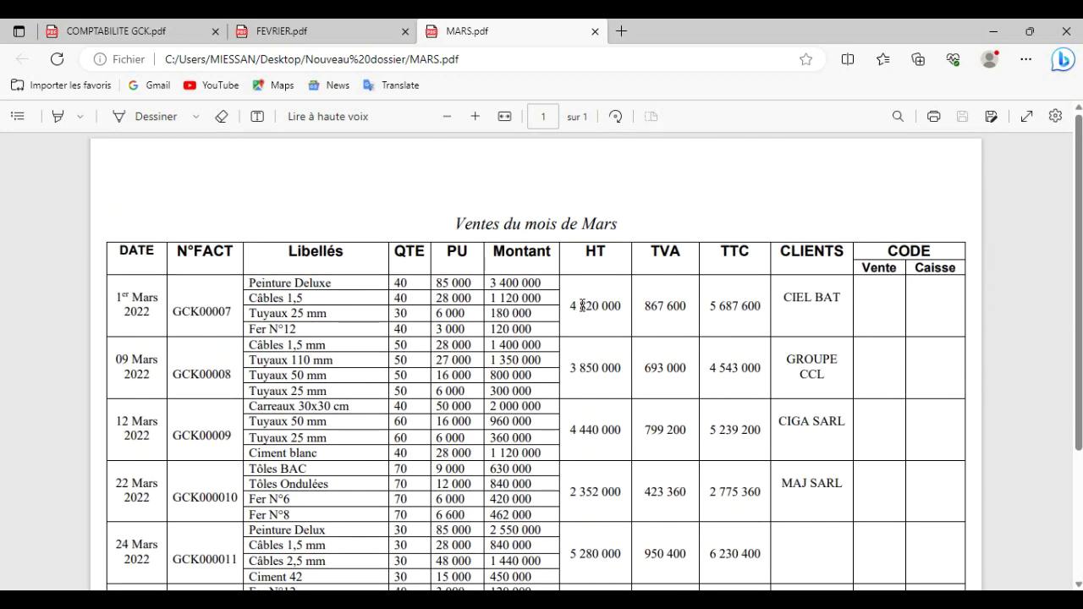